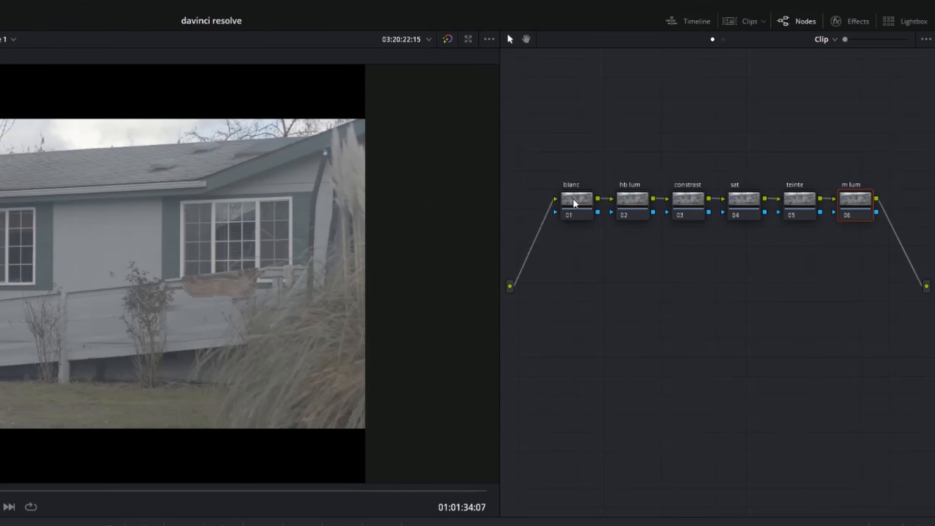
- White-balance the blanc node by sampling the bright cloud just above the house roof
click(702, 136)
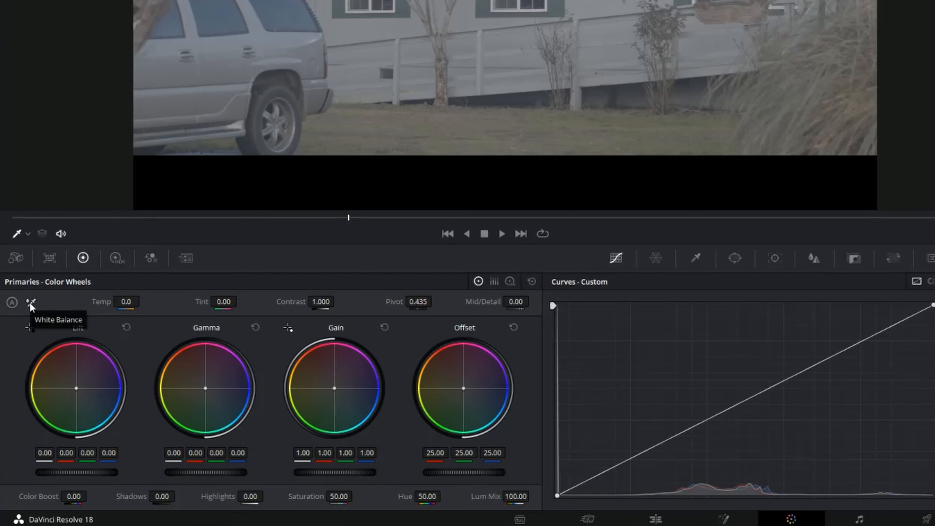
click(30, 302)
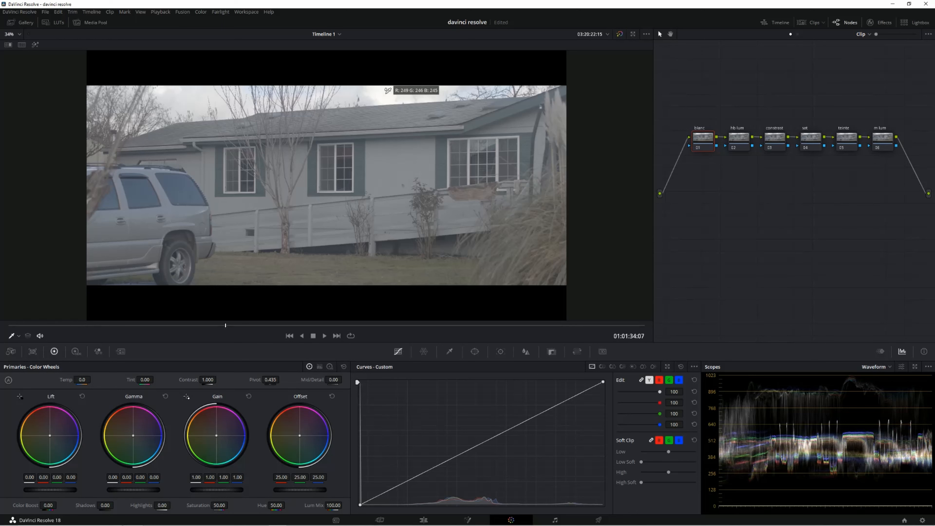
click(386, 91)
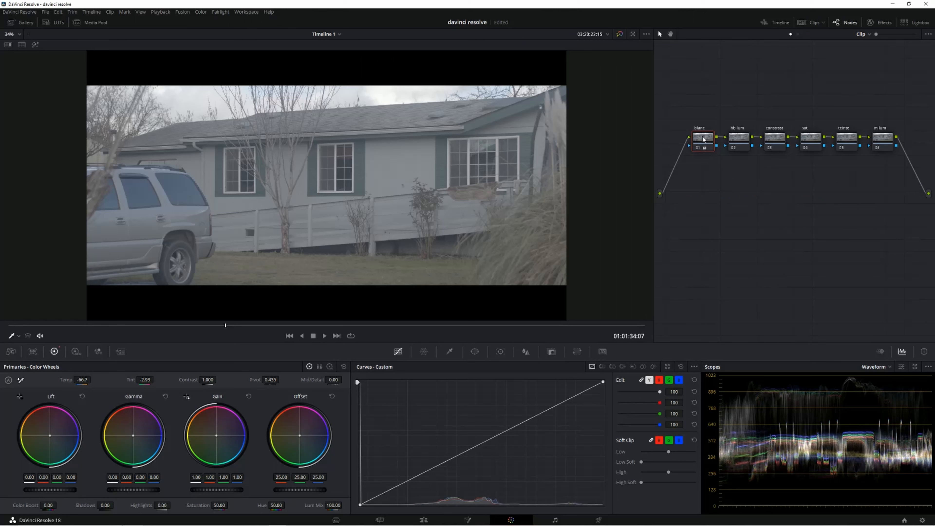
- Lower the hb lum node's Lift to -0.08 and raise the constrast node's contrast to 1.302
click(740, 139)
drag(51, 490, 39, 489)
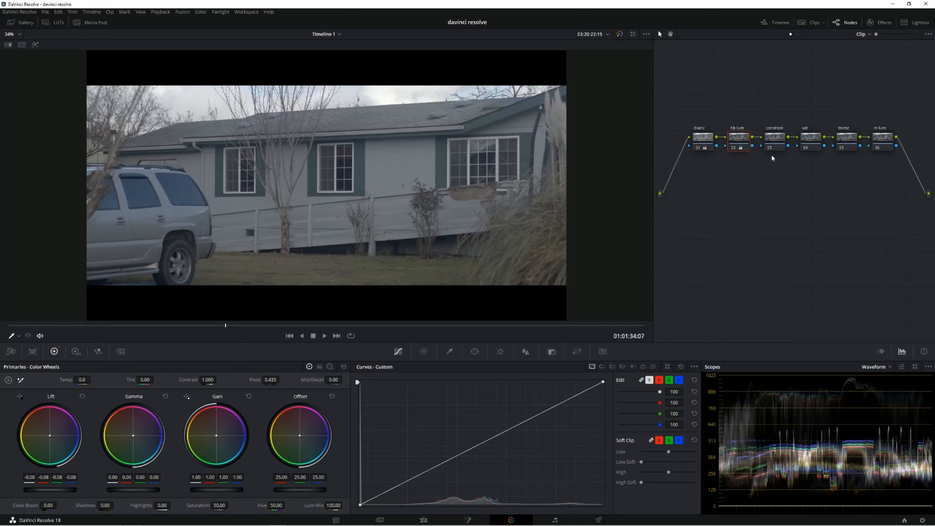
click(776, 141)
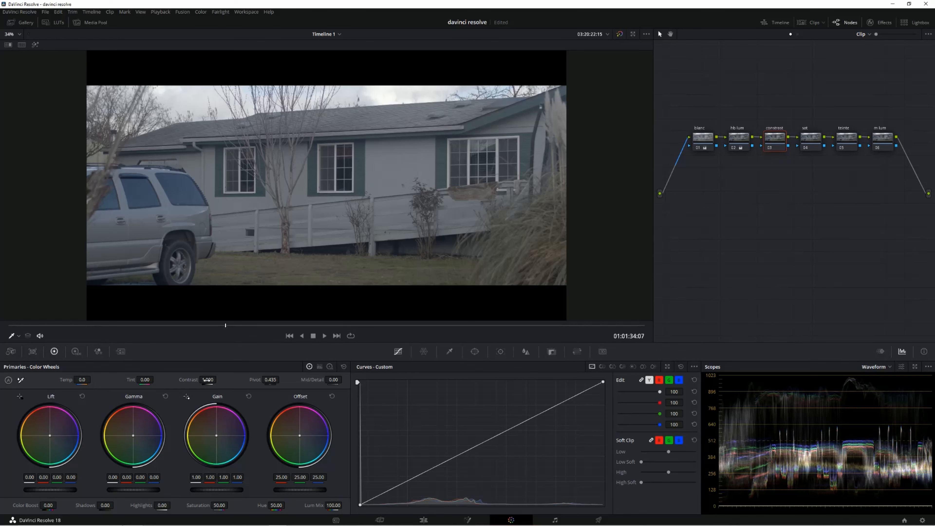
drag(208, 380, 218, 379)
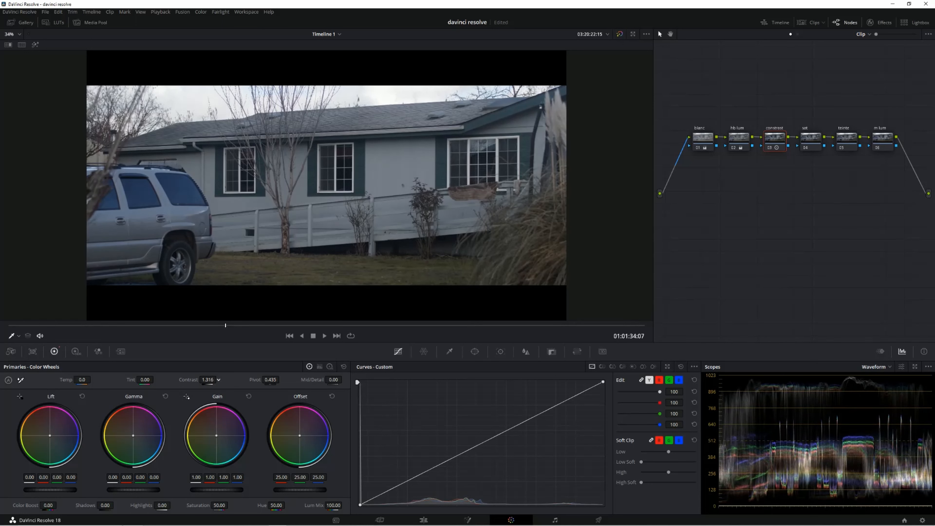
mouse_move(219, 380)
mouse_down()
mouse_move(206, 379)
mouse_move(219, 380)
mouse_up()
- Show the scopes as Parade and compare the image with and without the color grade
click(890, 367)
click(883, 383)
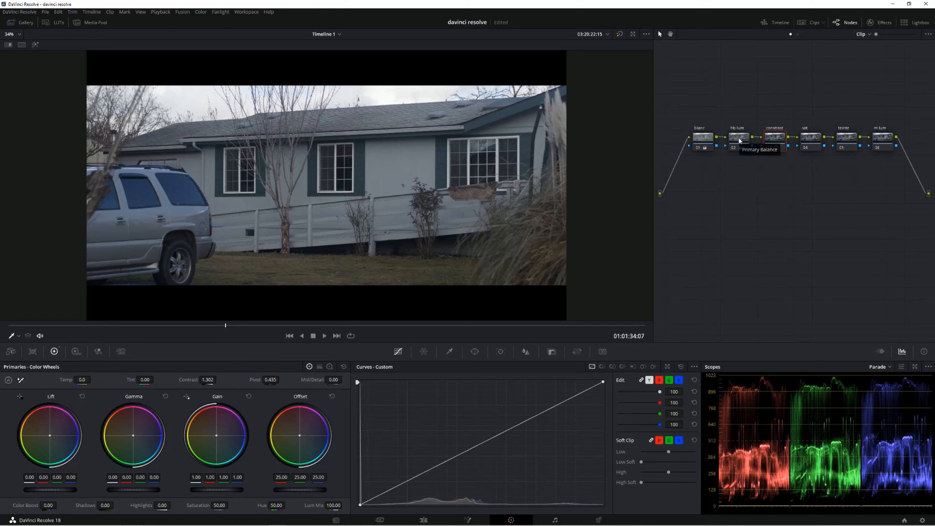
click(619, 35)
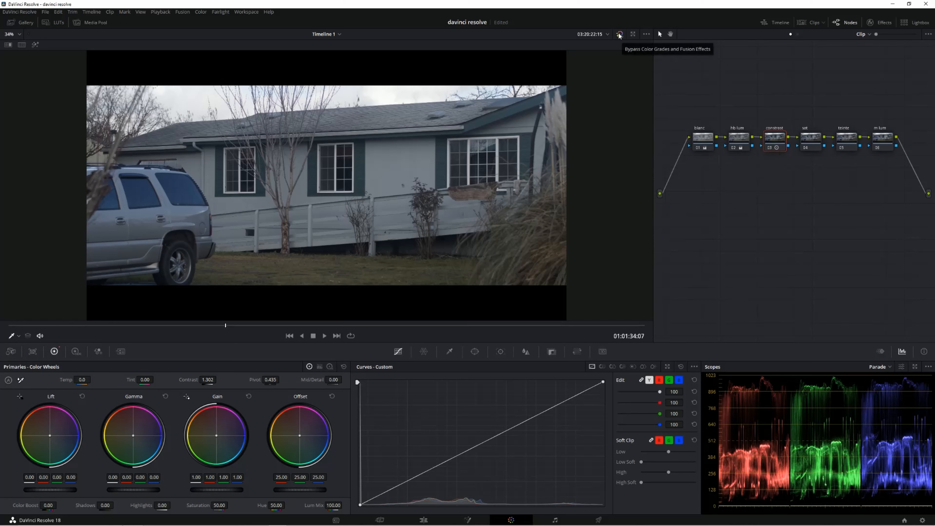
click(619, 35)
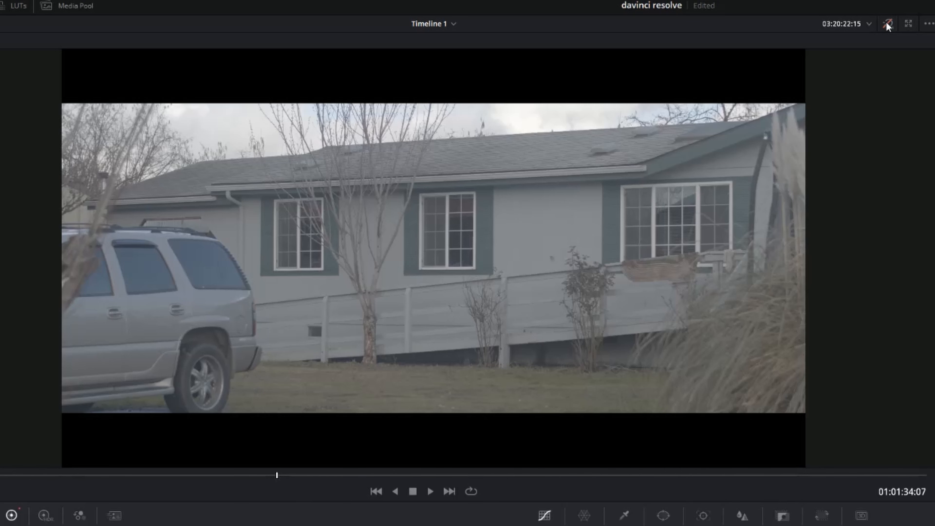
click(886, 23)
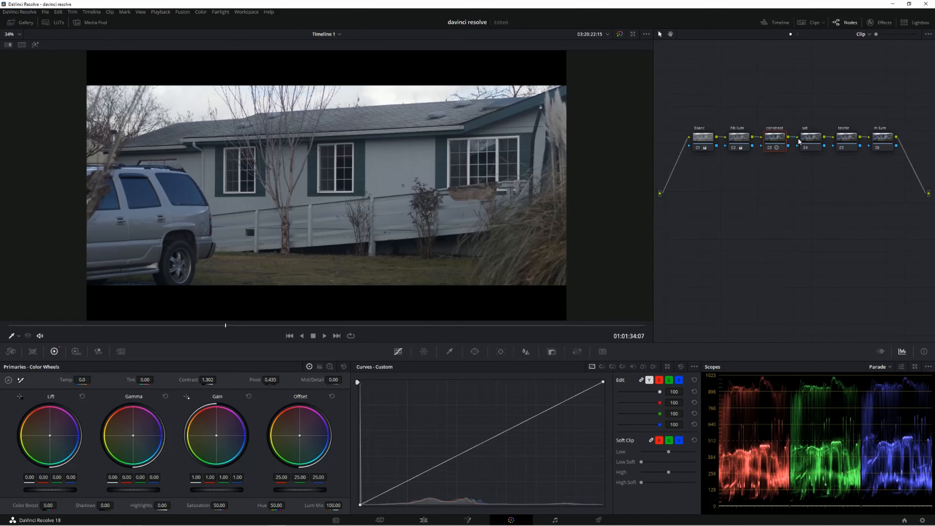
- Return the scopes to Waveform and set the sat node's saturation to 74
click(805, 143)
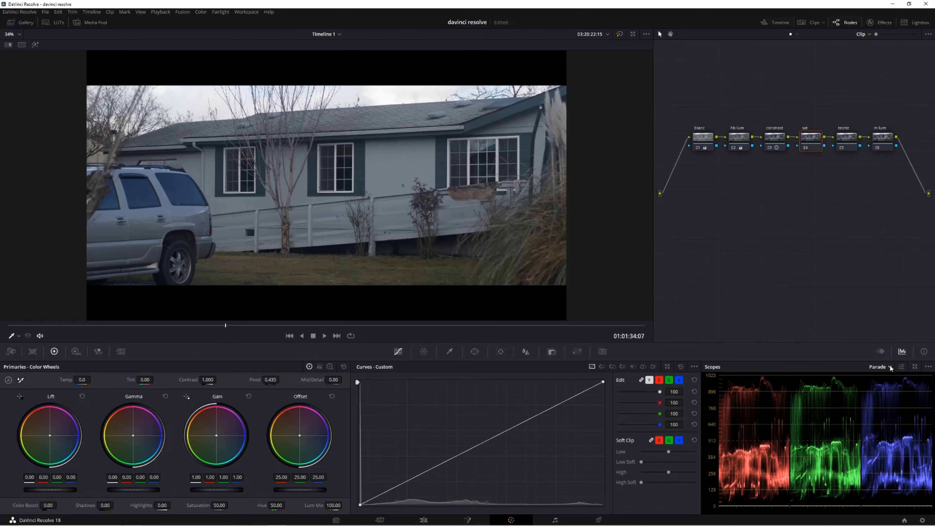
click(890, 366)
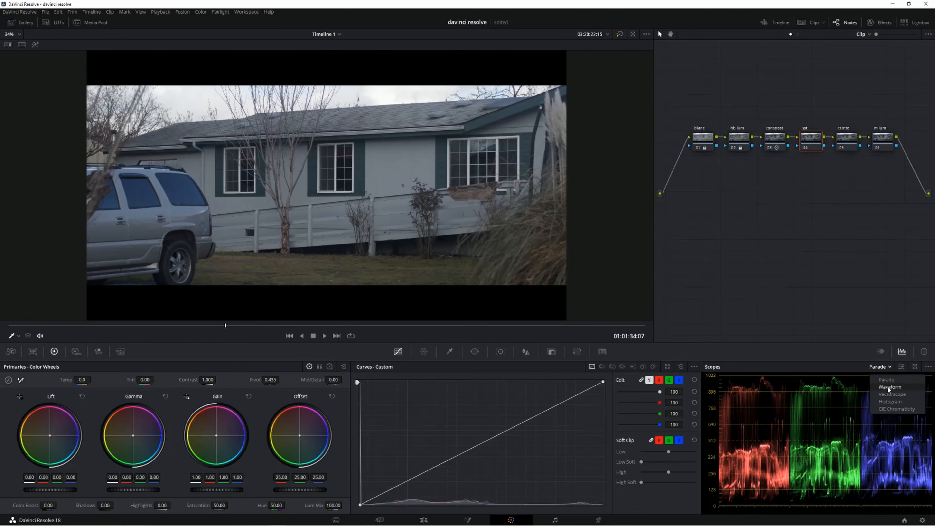
click(889, 387)
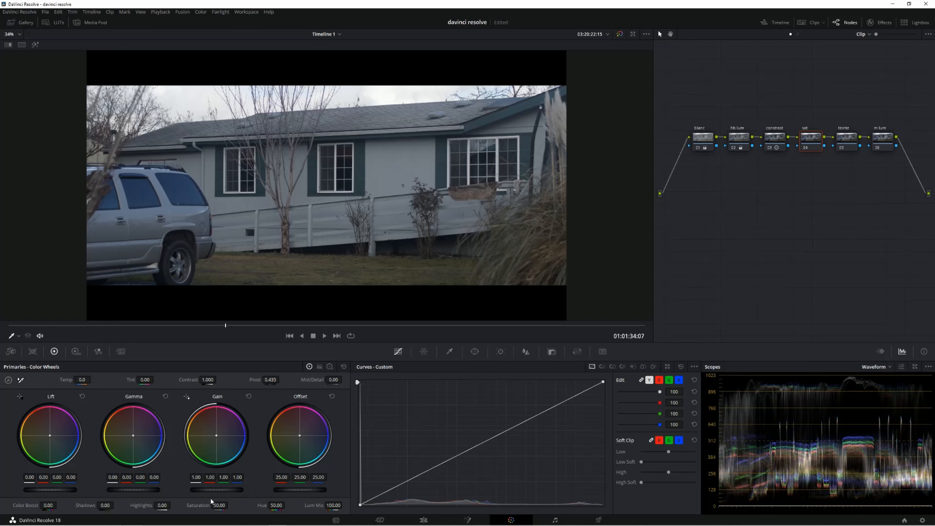
drag(220, 505, 230, 505)
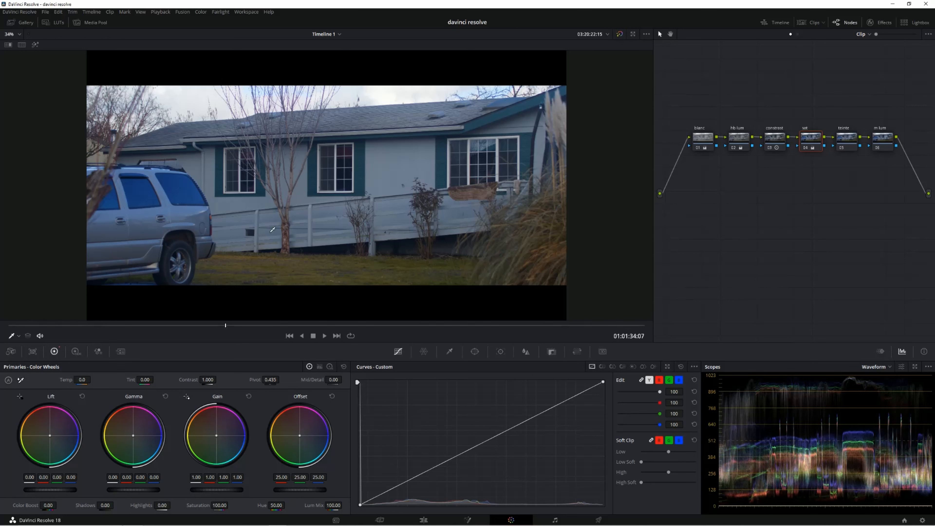
mouse_move(219, 505)
mouse_down()
mouse_move(189, 505)
mouse_move(228, 505)
mouse_up()
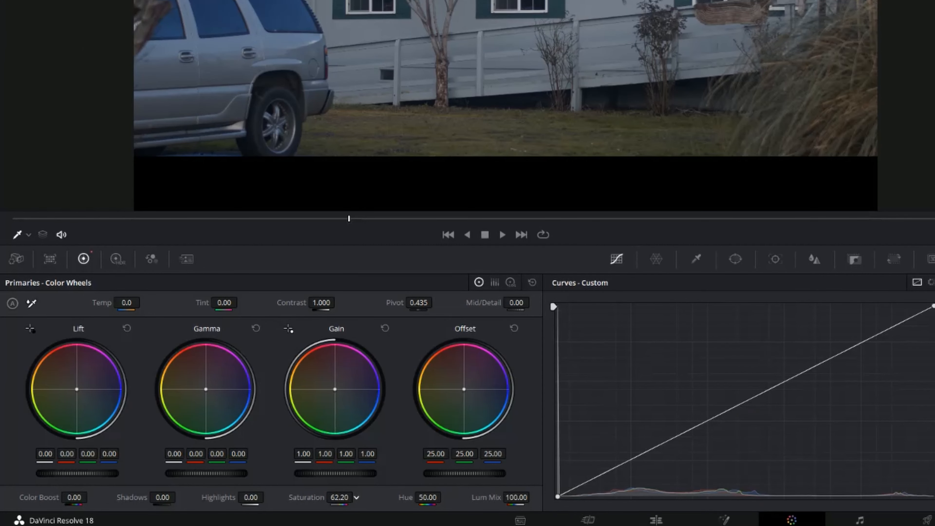
drag(339, 497, 347, 497)
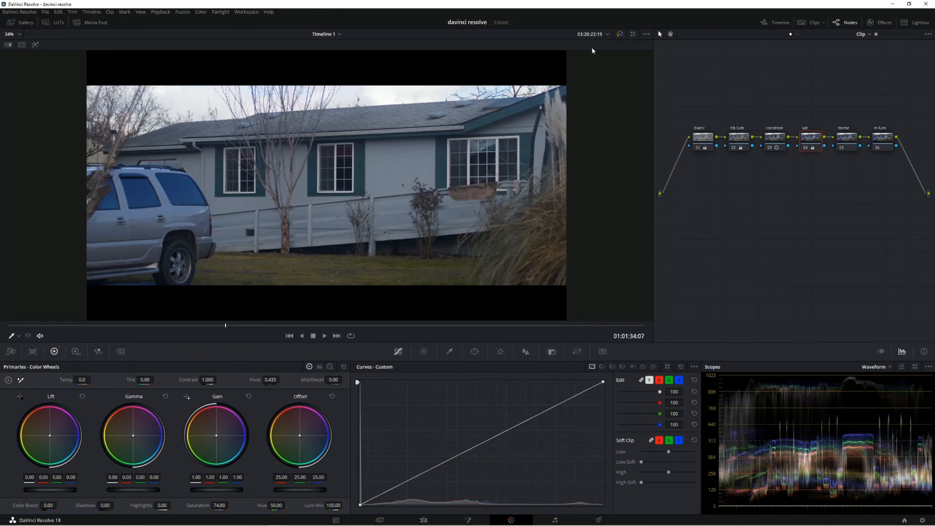
- Bypass and restore the color grade twice to judge the added saturation against the original shot
click(620, 35)
click(620, 34)
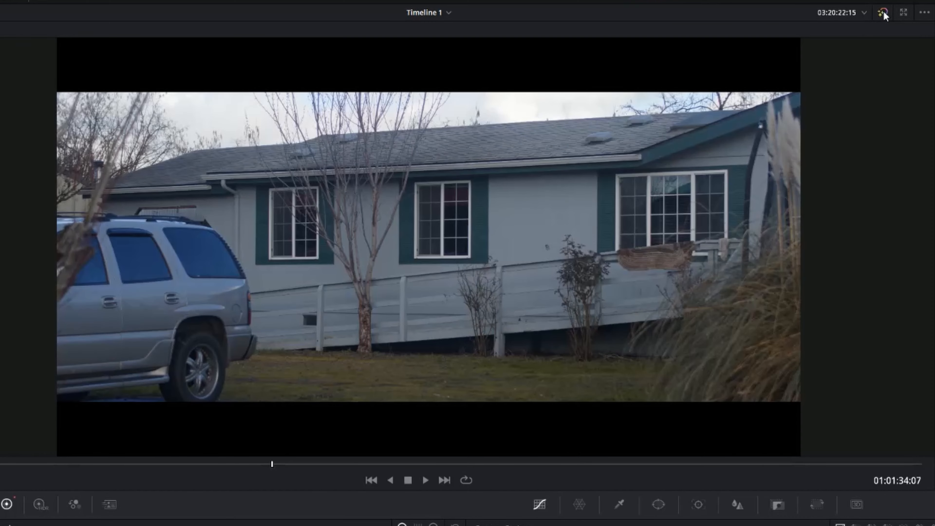
click(883, 13)
click(884, 13)
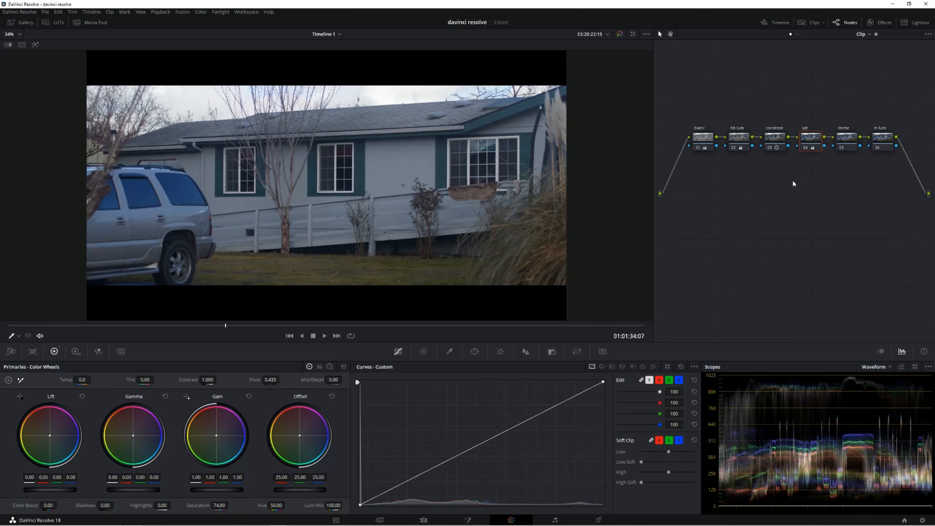
- Set the teinte node's tint to 7 and compare the graded image with the original
click(845, 139)
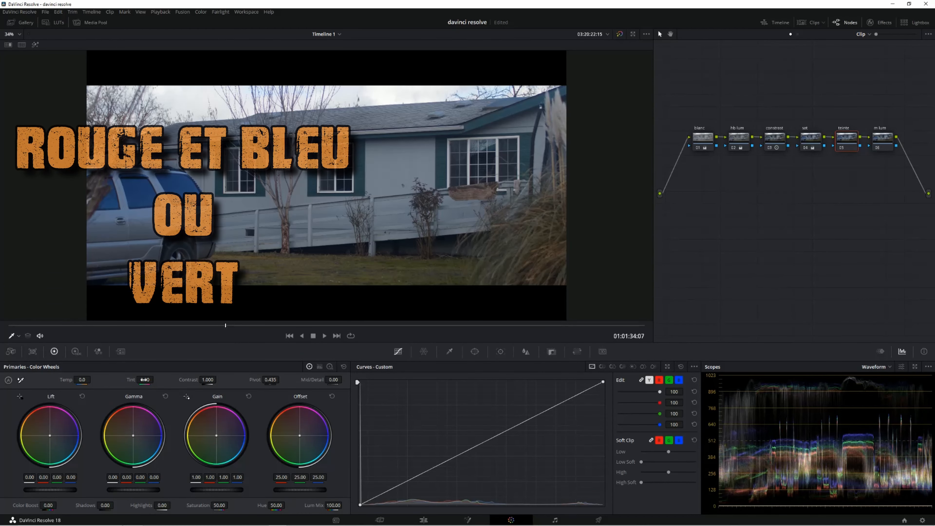
mouse_move(145, 380)
mouse_down()
mouse_move(181, 379)
mouse_move(135, 379)
mouse_up()
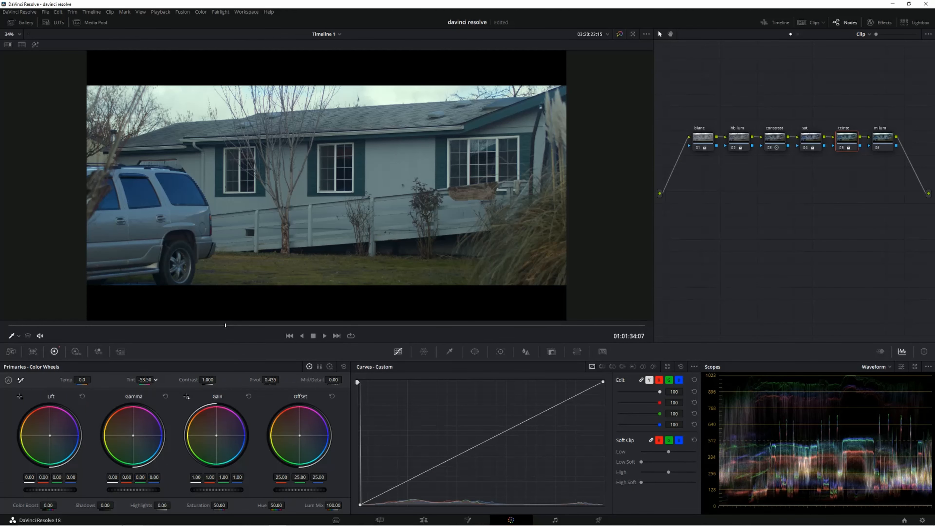
drag(155, 379, 155, 379)
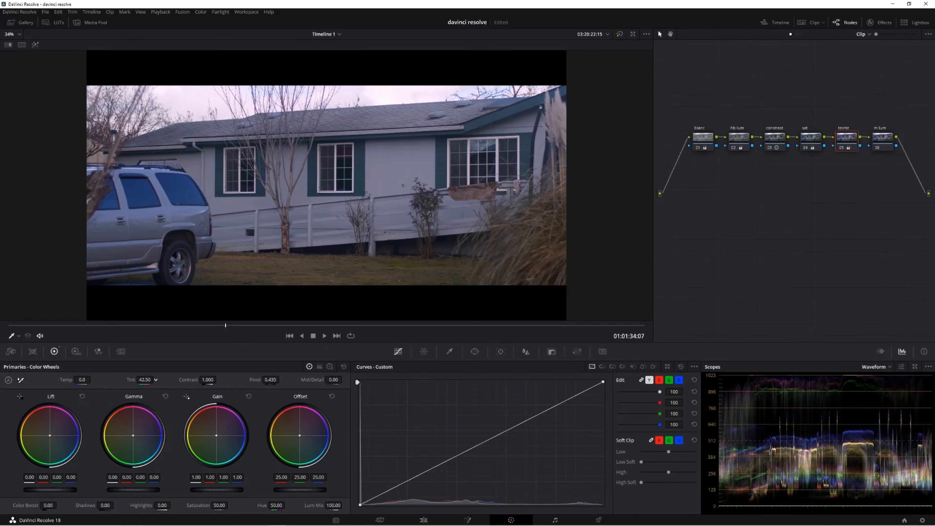
drag(156, 379, 155, 380)
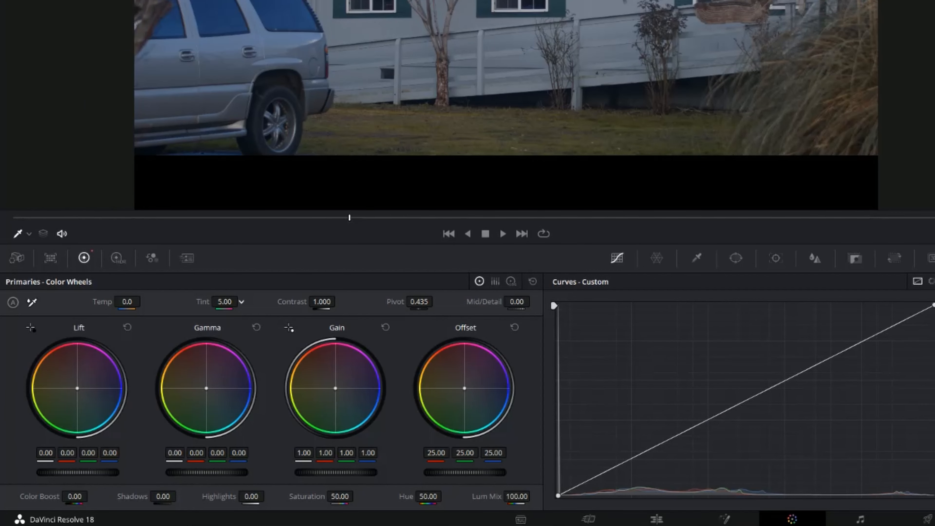
drag(241, 301, 241, 301)
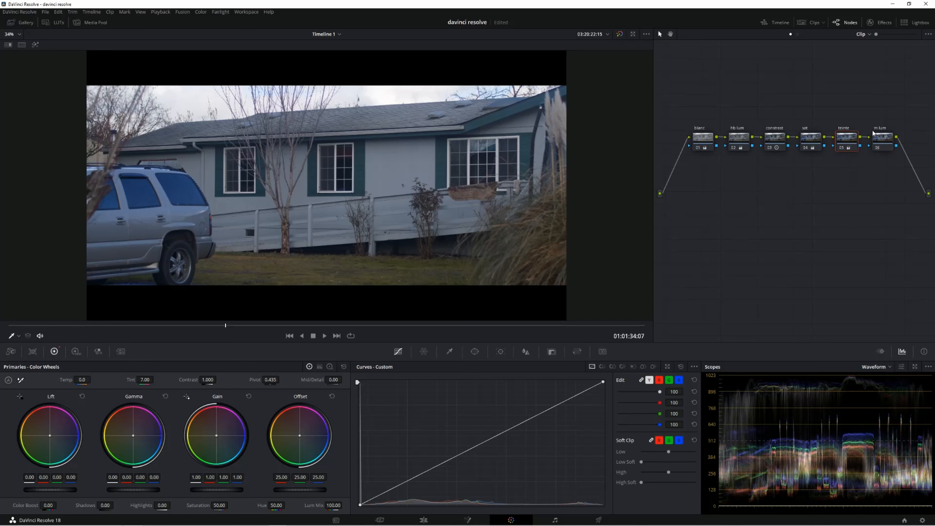
click(619, 34)
click(619, 34)
- Raise the m lum node's Gamma to 0.12 on all channels to brighten the midtones
click(883, 143)
drag(133, 489, 178, 489)
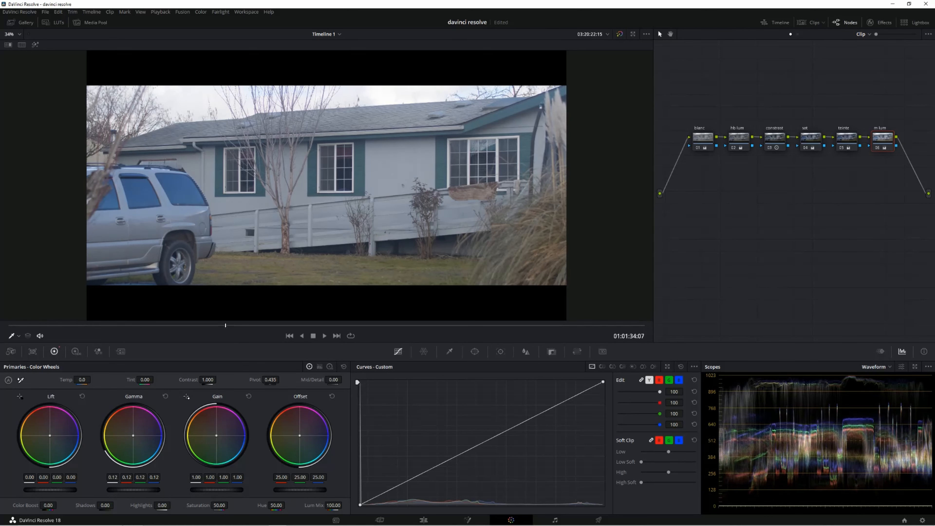
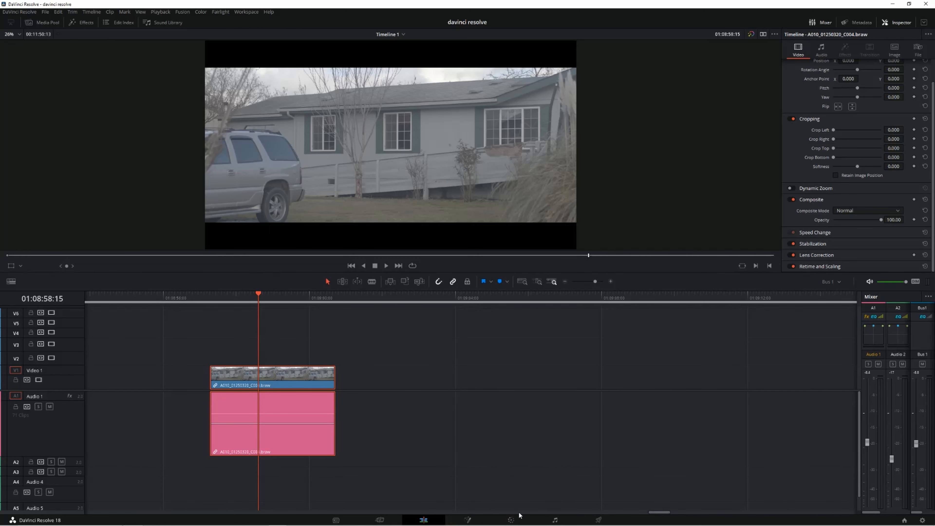
- Switch to color grading with the custom curves shown and open the Blackmagic Design LUT folder
click(511, 520)
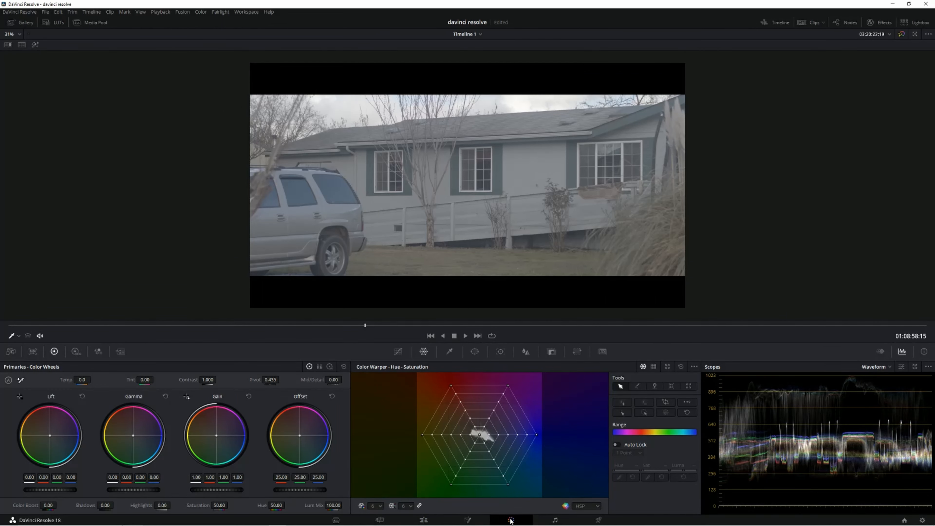
click(398, 352)
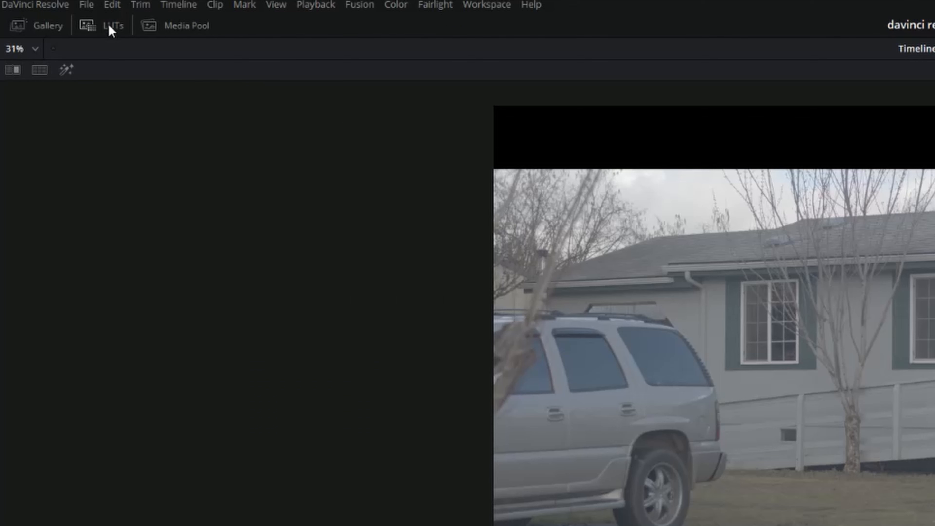
click(112, 29)
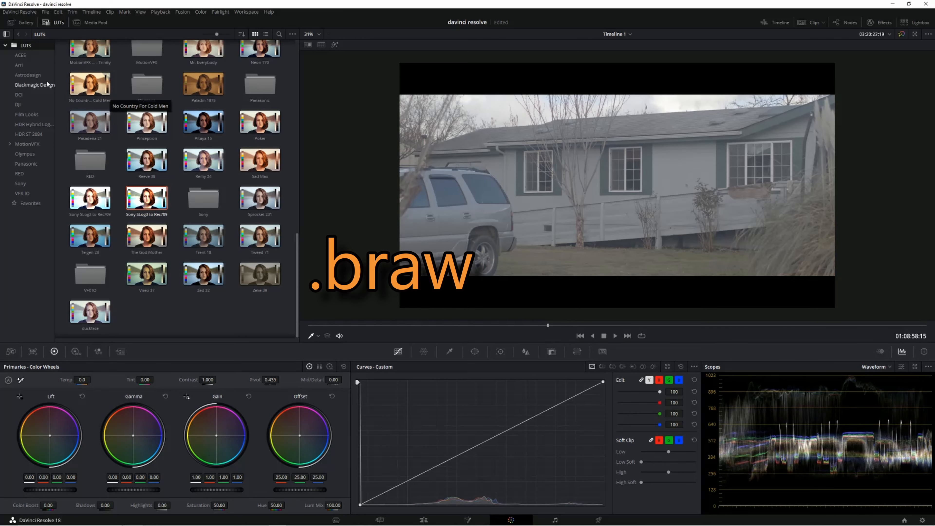
click(37, 85)
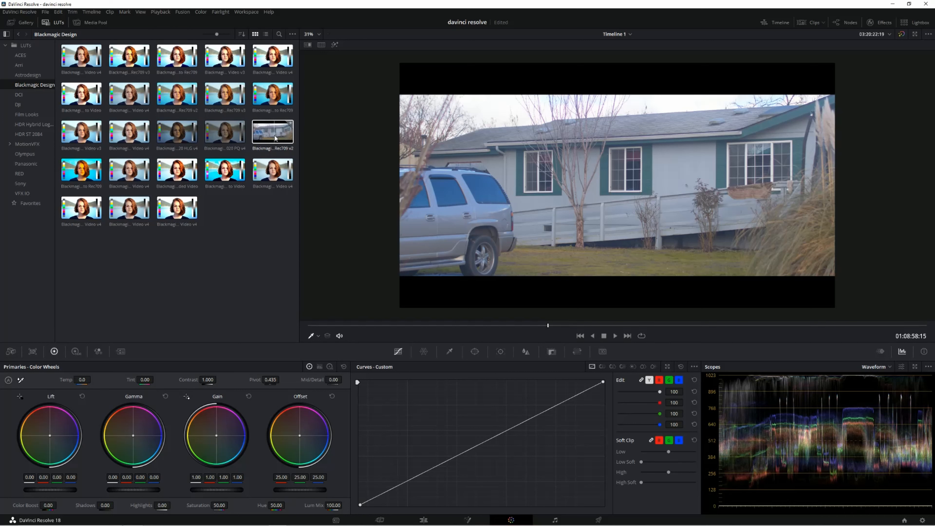
- Try the Blackmagic Rec709 v2 LUT on the current node, check its assignment, and undo it
right_click(271, 134)
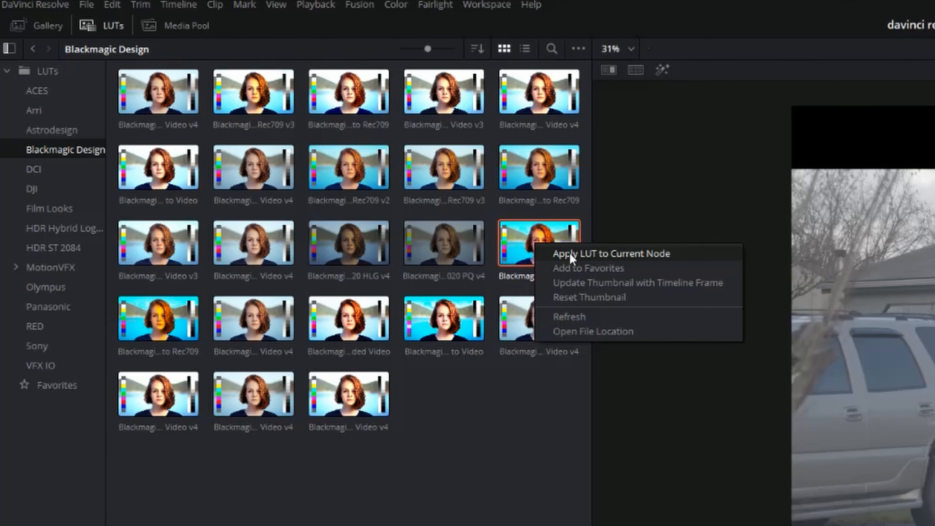
click(570, 253)
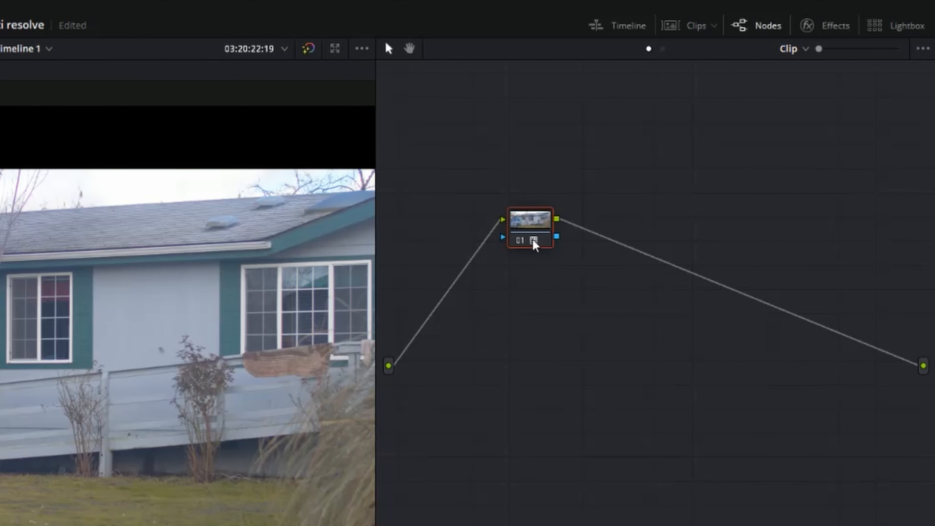
mouse_move(534, 243)
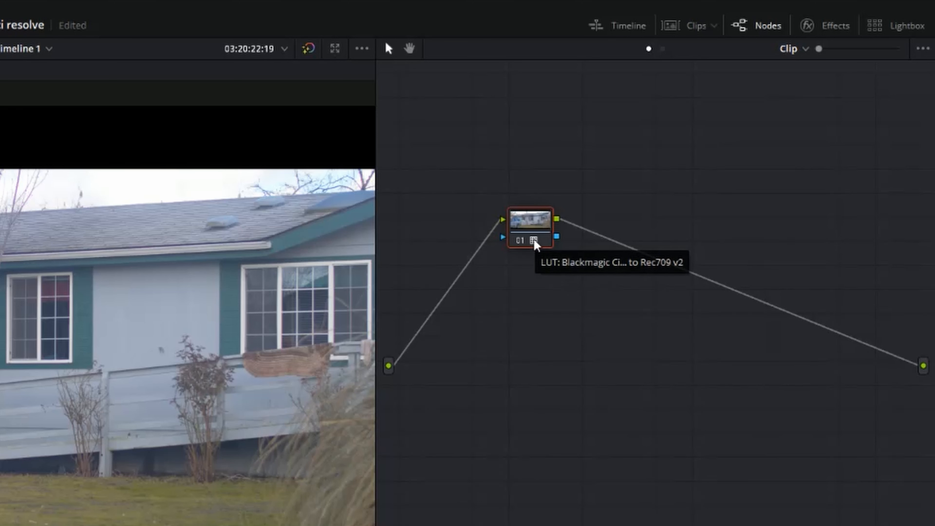
key(ctrl+z)
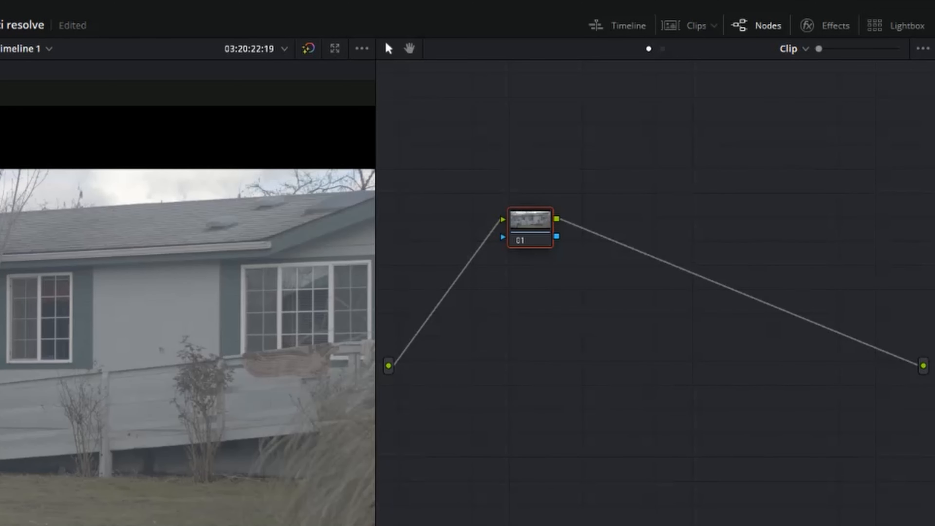
- Apply the Blackmagic Rec709 v2 LUT to node 01 and compare the image with and without it
drag(273, 132, 536, 224)
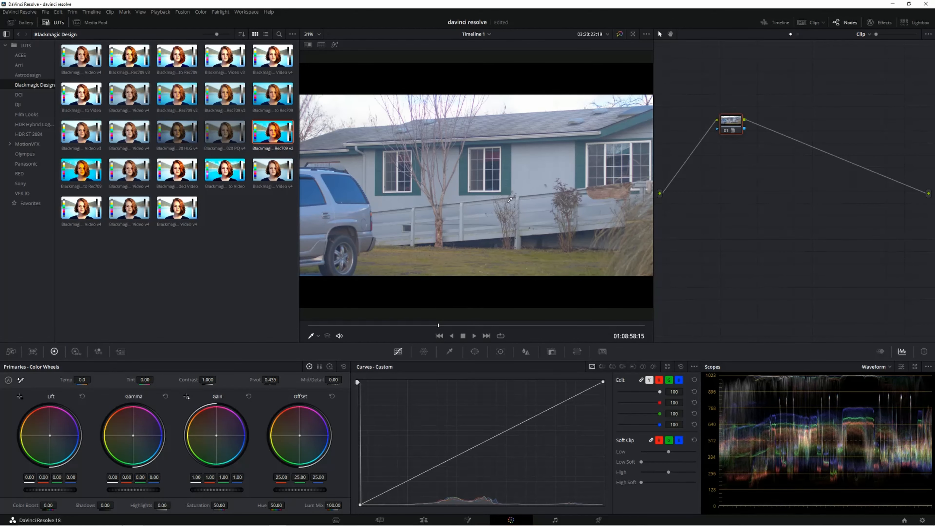
click(620, 35)
click(620, 35)
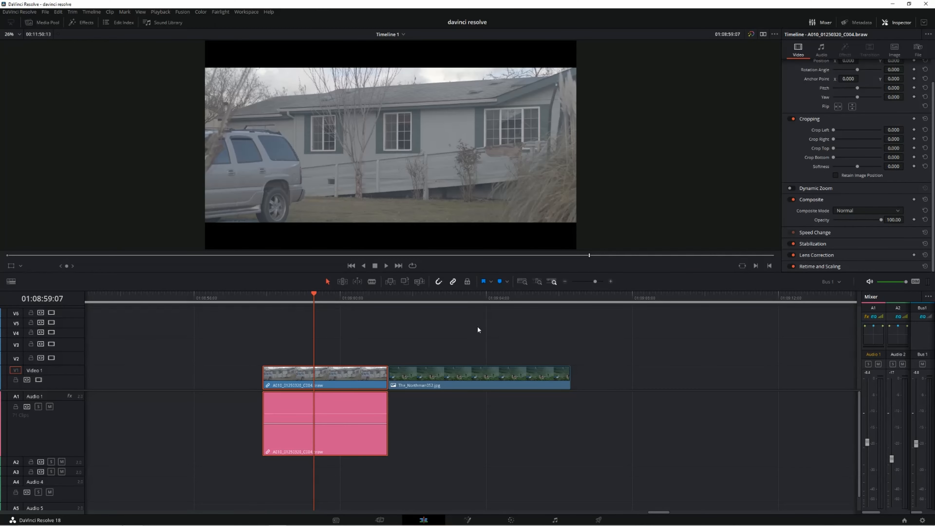
- Switch to the browser and look through the film stills on the FILMGRAB home page for reference images
click(445, 376)
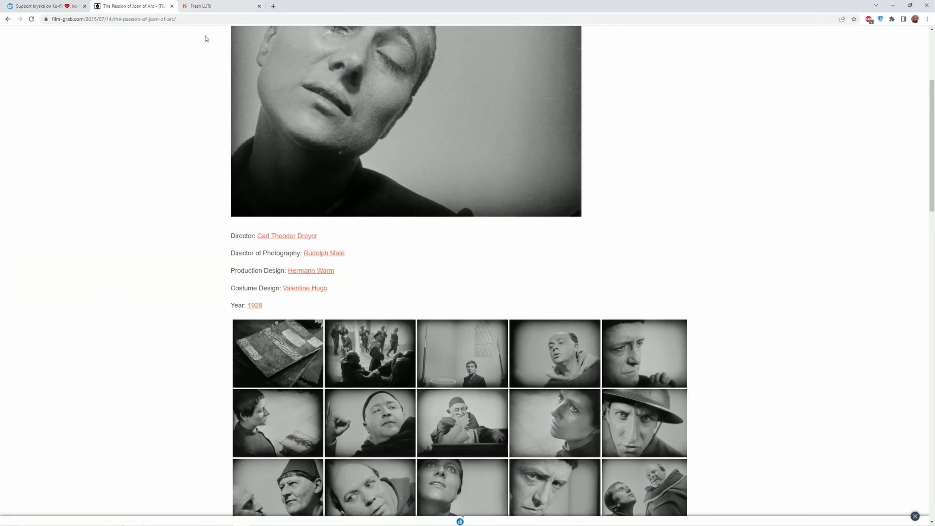
scroll(209, 113, up, 5)
click(476, 39)
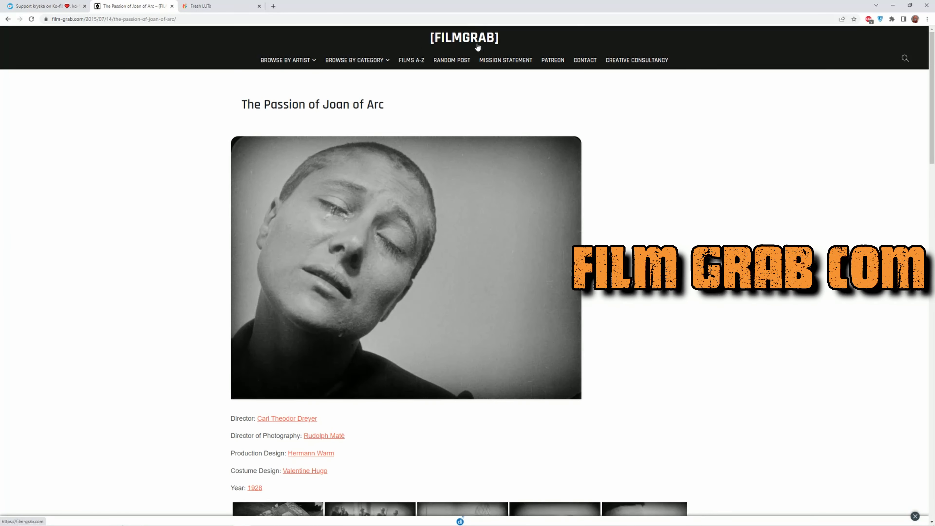
scroll(436, 386, down, 10)
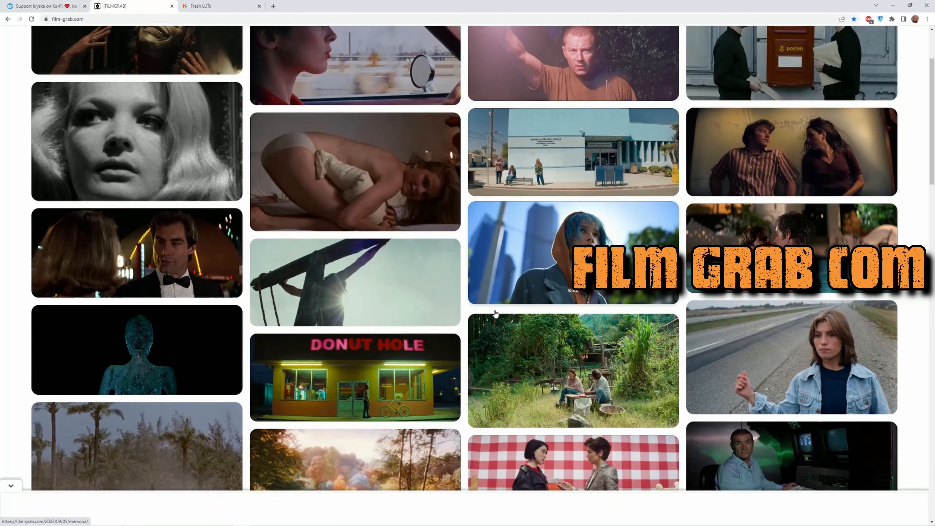
scroll(551, 246, down, 1)
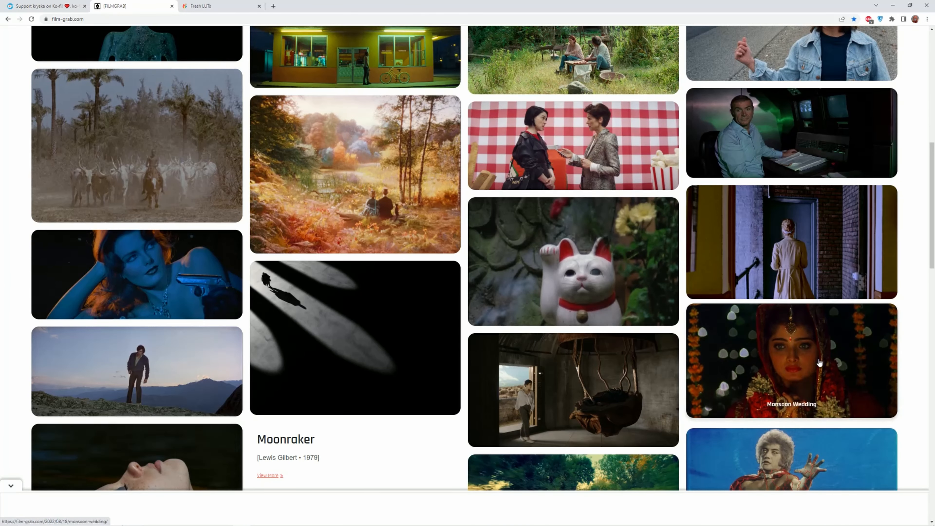
scroll(819, 363, down, 5)
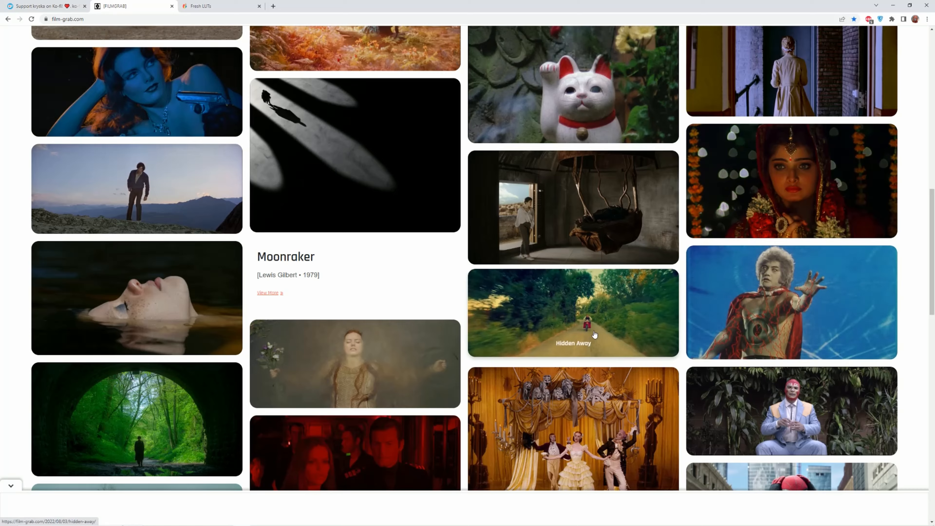
scroll(595, 337, down, 2)
scroll(165, 353, down, 4)
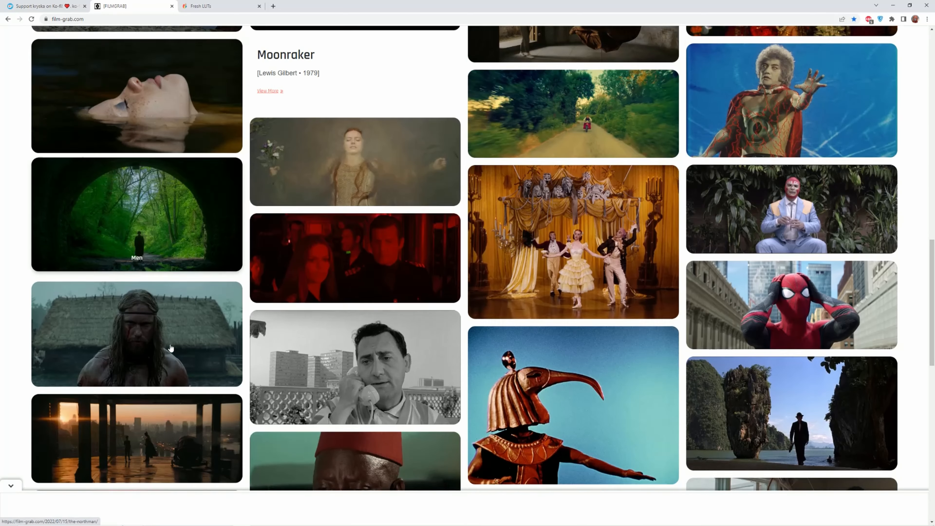
scroll(183, 325, down, 2)
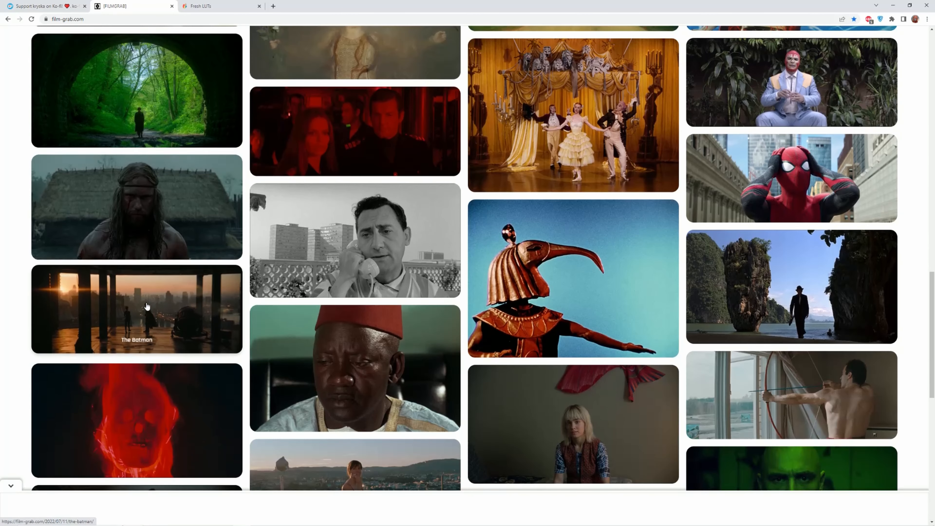
scroll(158, 305, down, 3)
scroll(157, 303, up, 15)
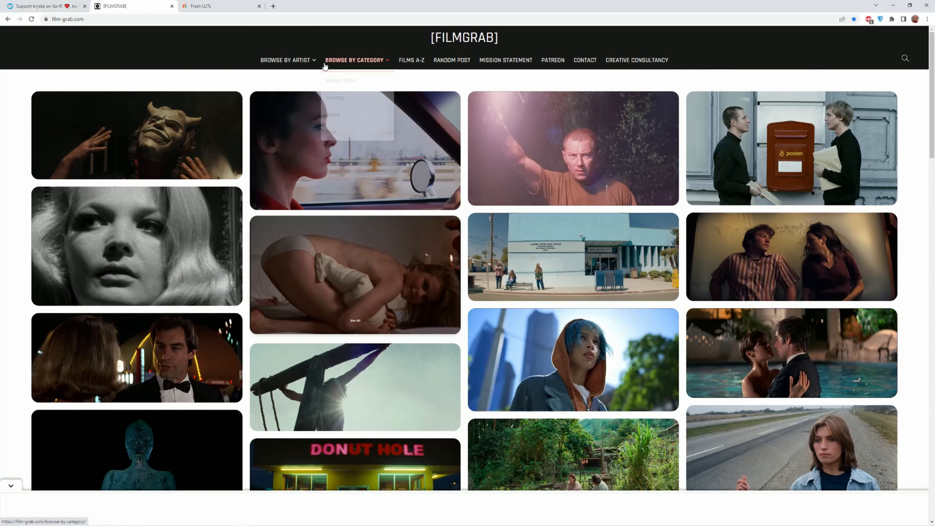
mouse_move(267, 62)
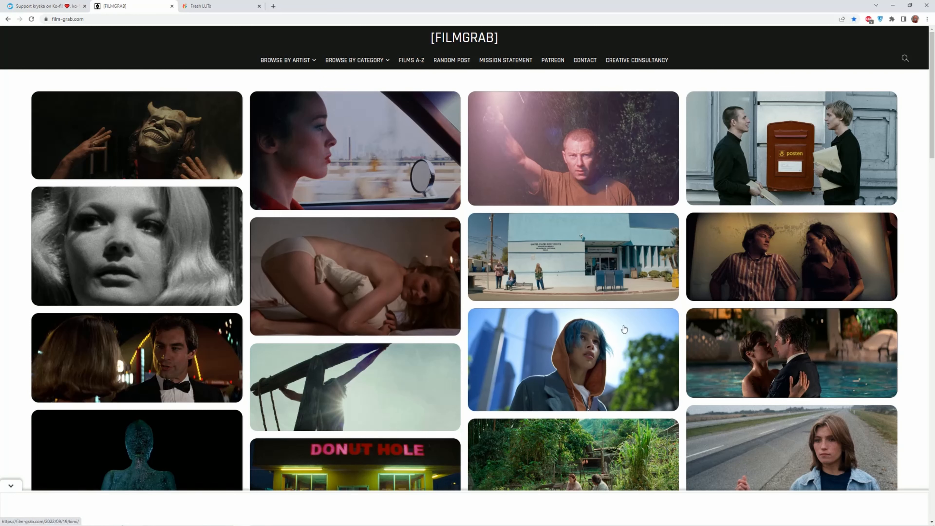
- Open the film Reprise on FILMGRAB and look through its gallery of stills
click(779, 142)
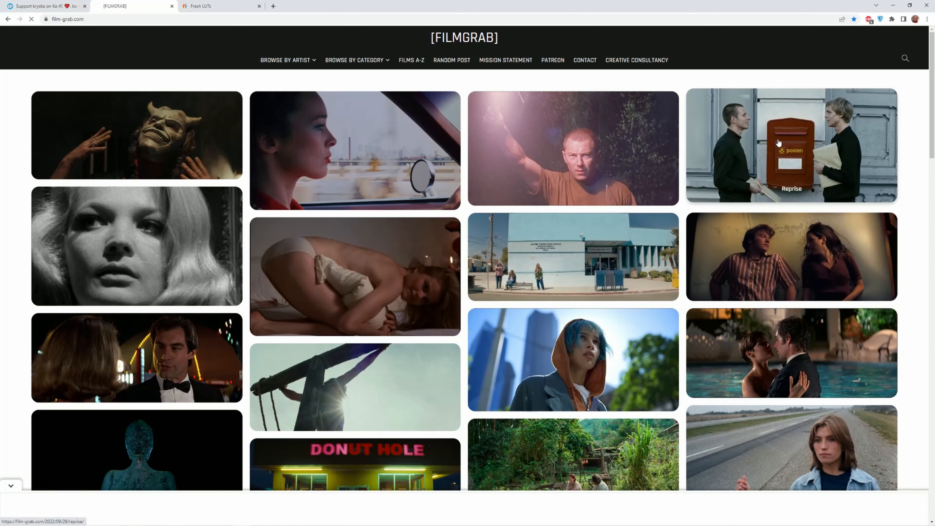
scroll(537, 299, down, 12)
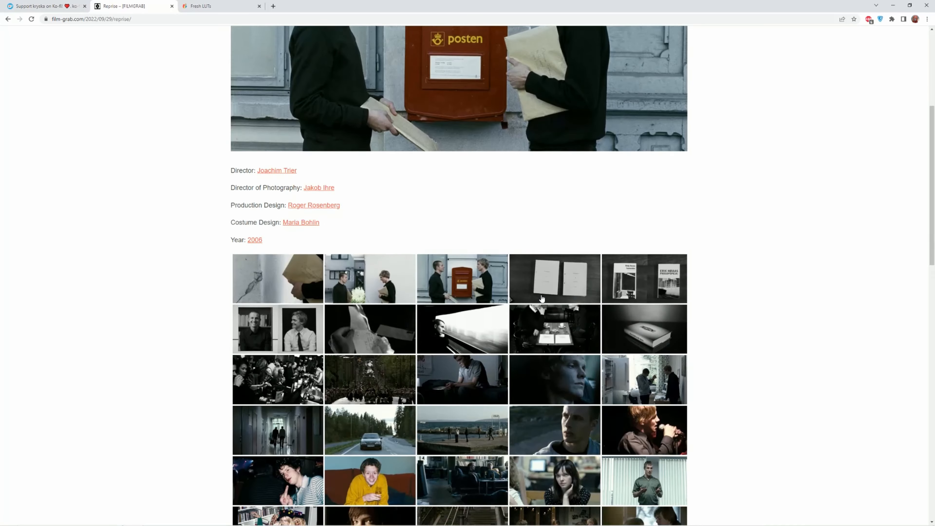
scroll(544, 292, down, 5)
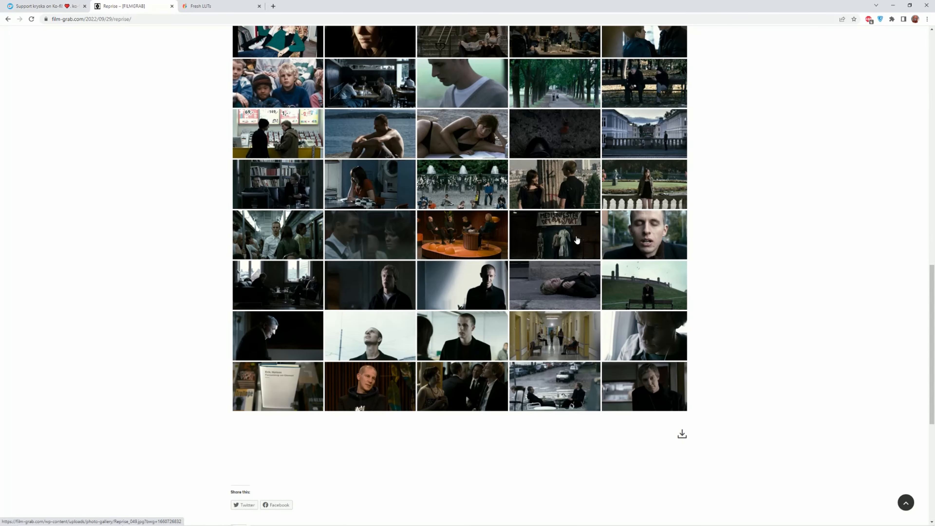
key(Home)
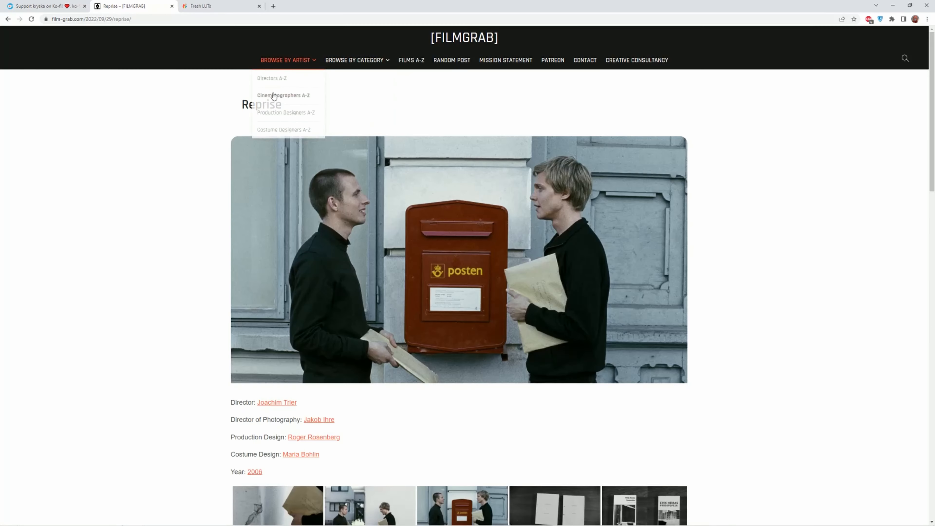
- Browse the Most Popular LUTs on FreshLUTs and compare the Killstreak LUT's preview image before and after
click(215, 6)
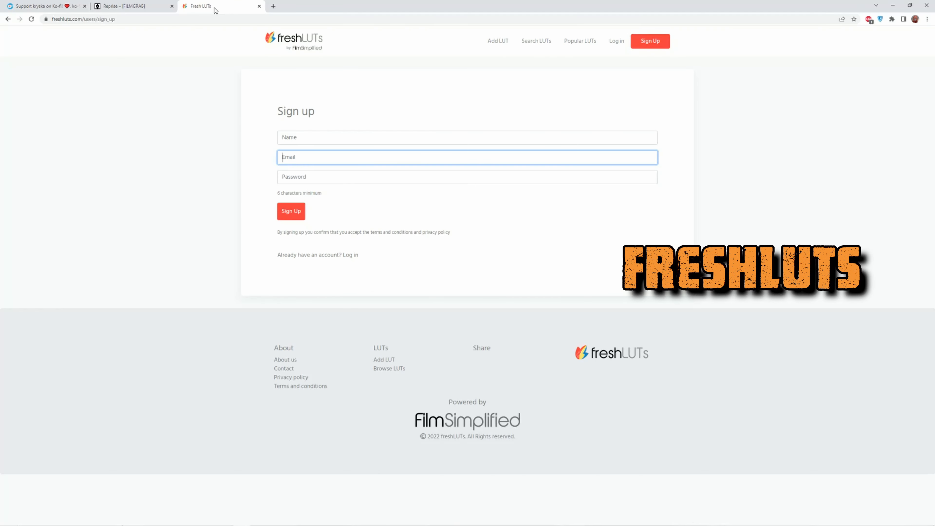
click(8, 19)
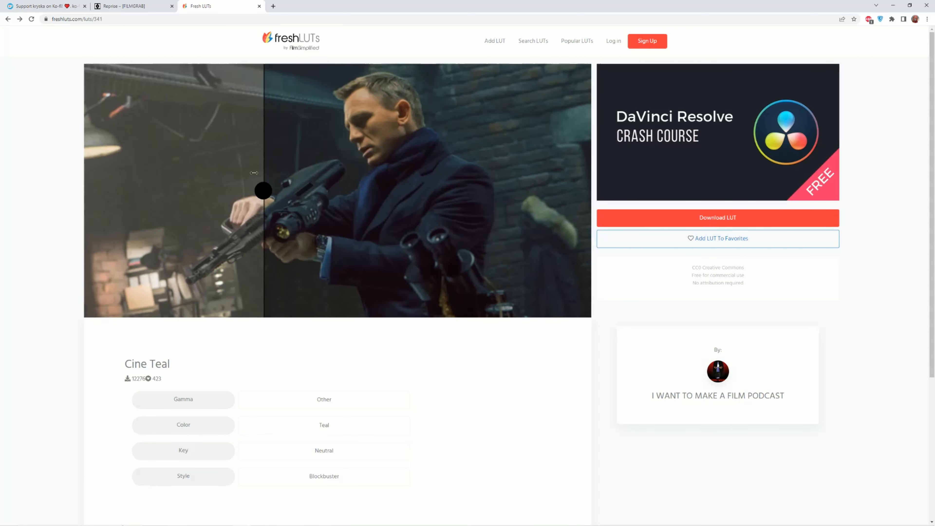
key(alt+Left)
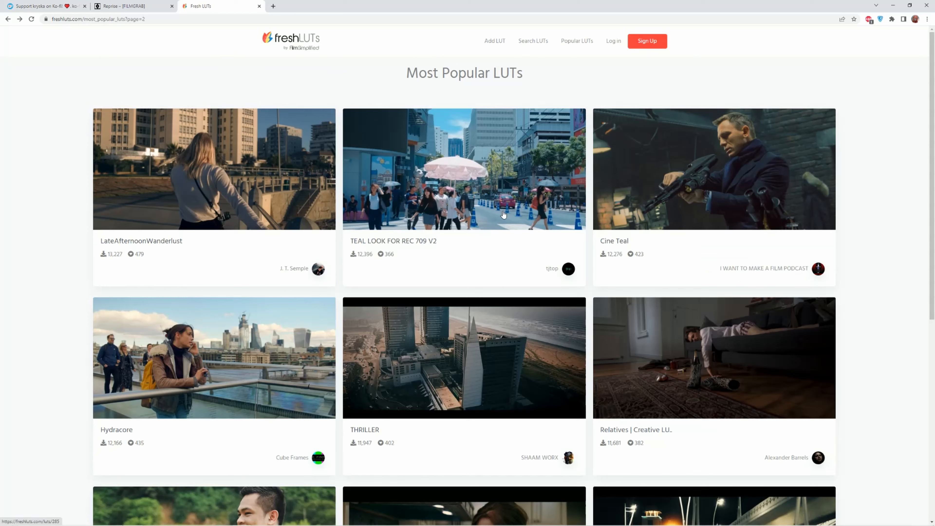
scroll(530, 359, down, 5)
scroll(529, 352, down, 3)
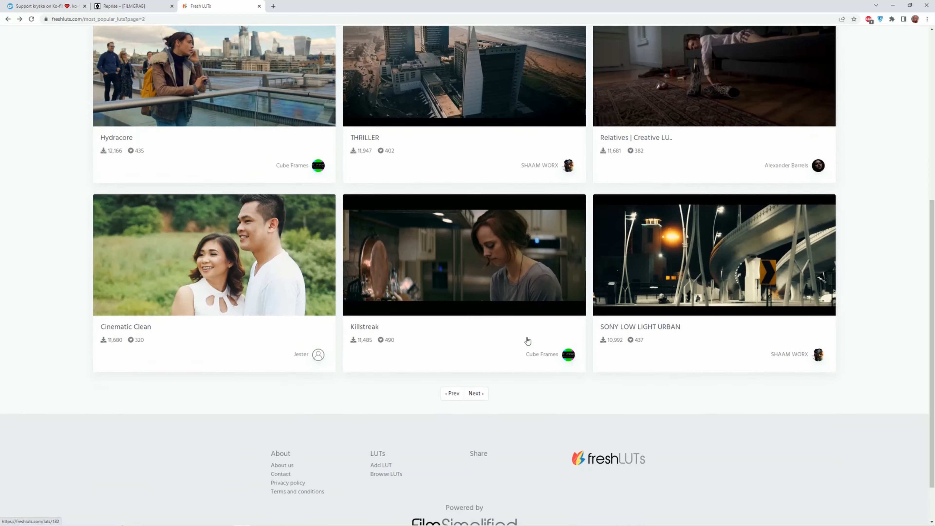
click(492, 247)
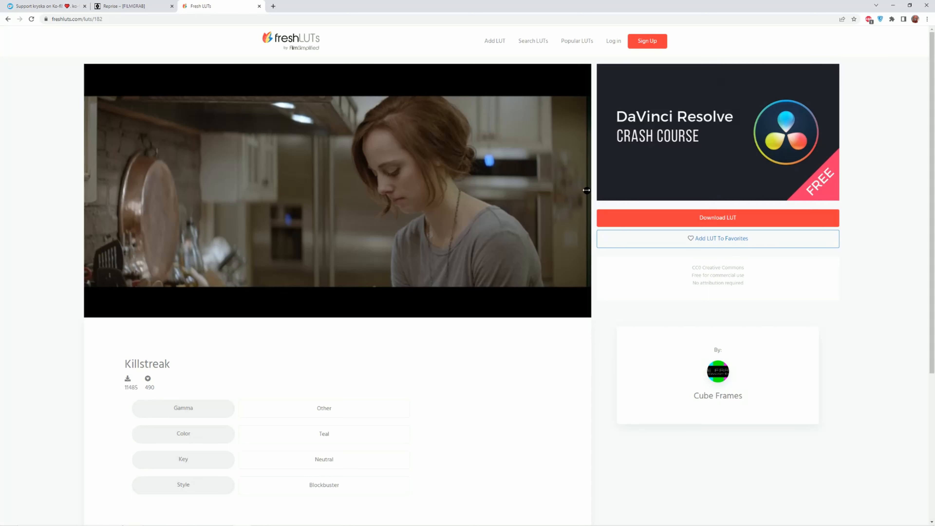
drag(587, 191, 85, 176)
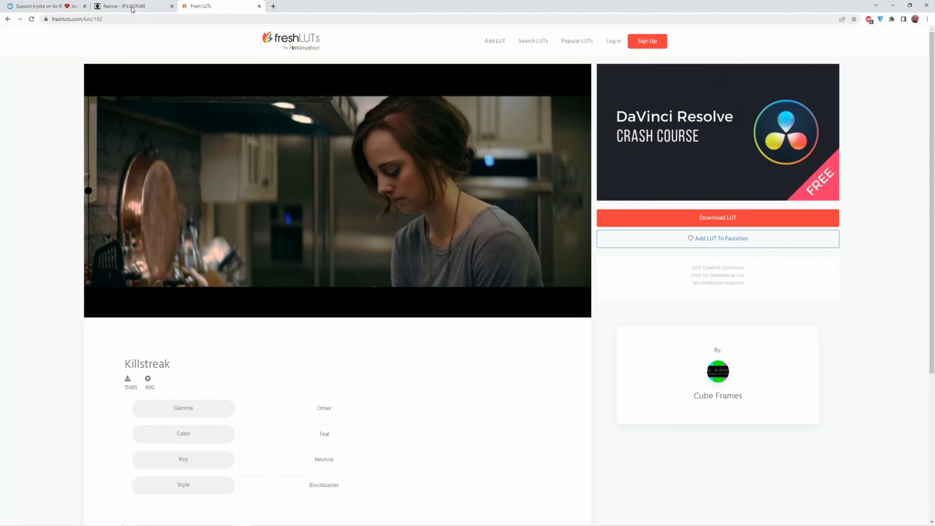
- Return to DaVinci Resolve and switch to color grading with the node graph hidden and the clip thumbnails shown
click(892, 5)
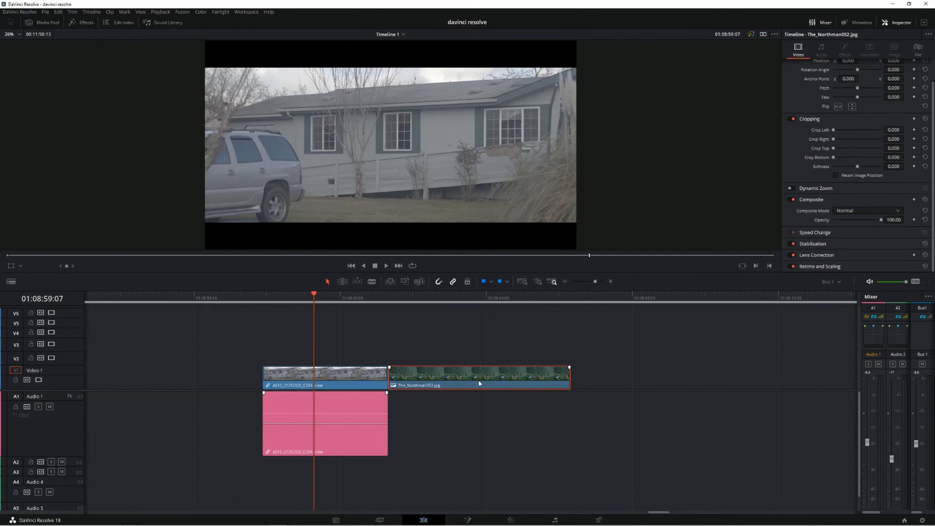
click(510, 520)
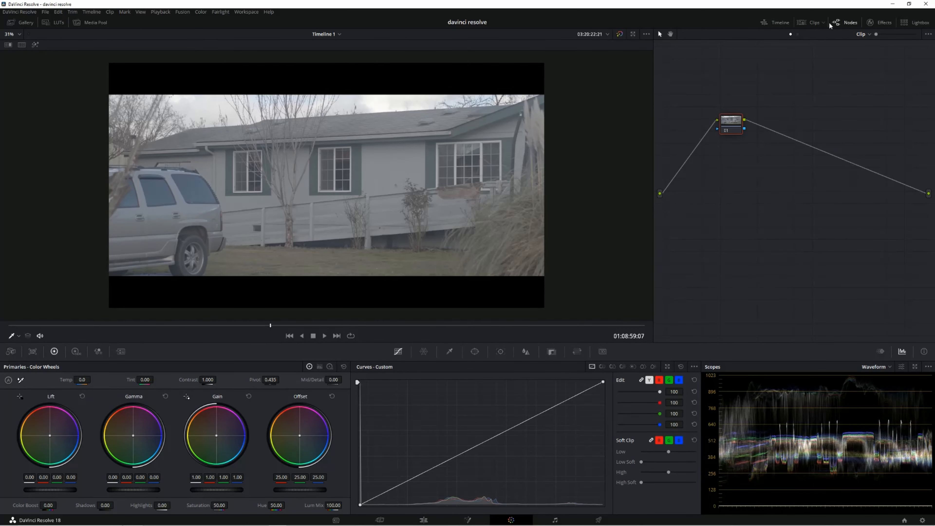
click(847, 23)
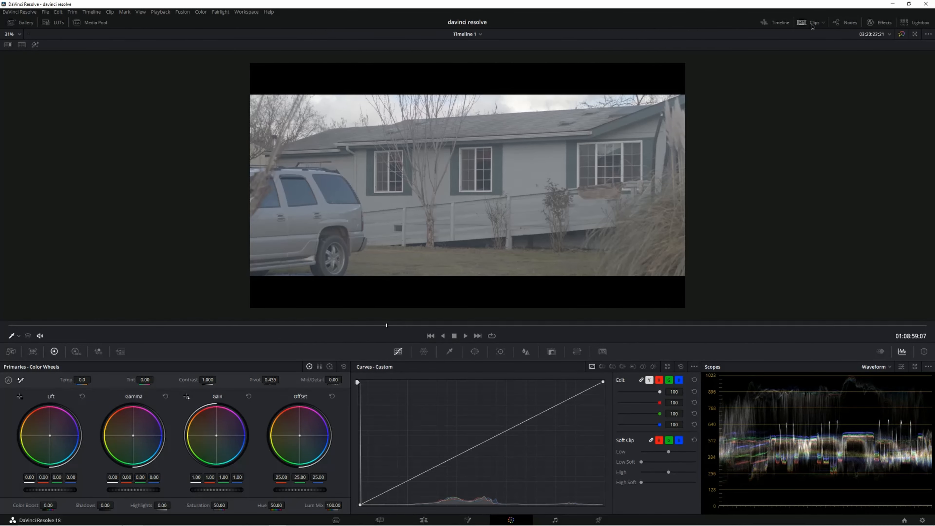
click(807, 24)
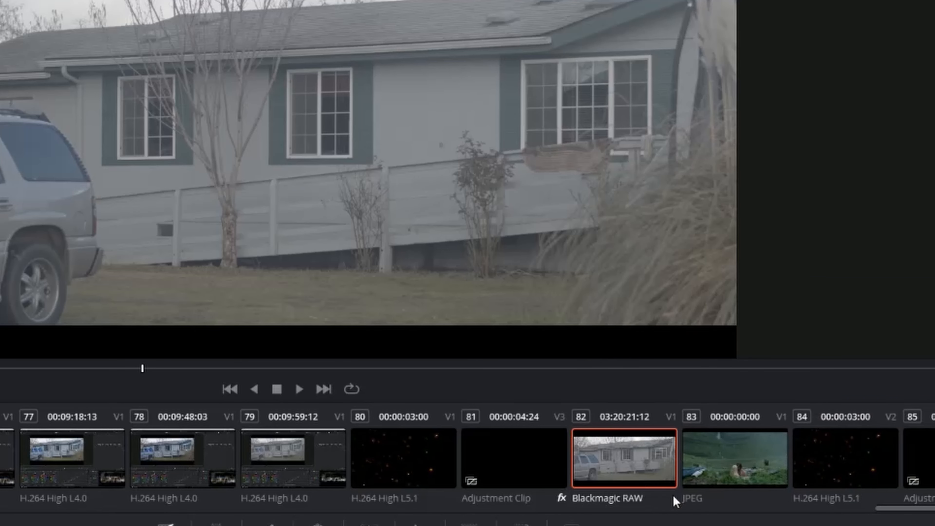
- Shot match the Blackmagic RAW house clip to the neighbouring JPEG film still and compare the two clips
right_click(733, 454)
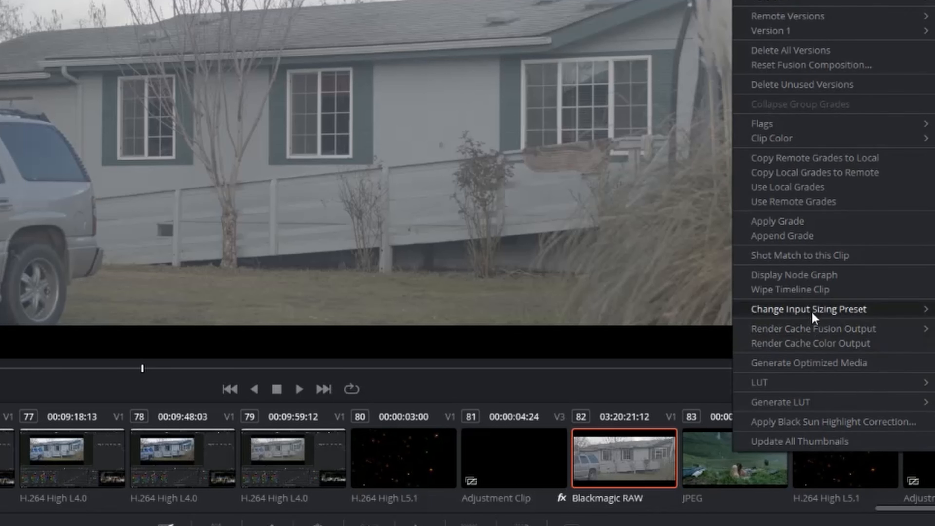
click(810, 254)
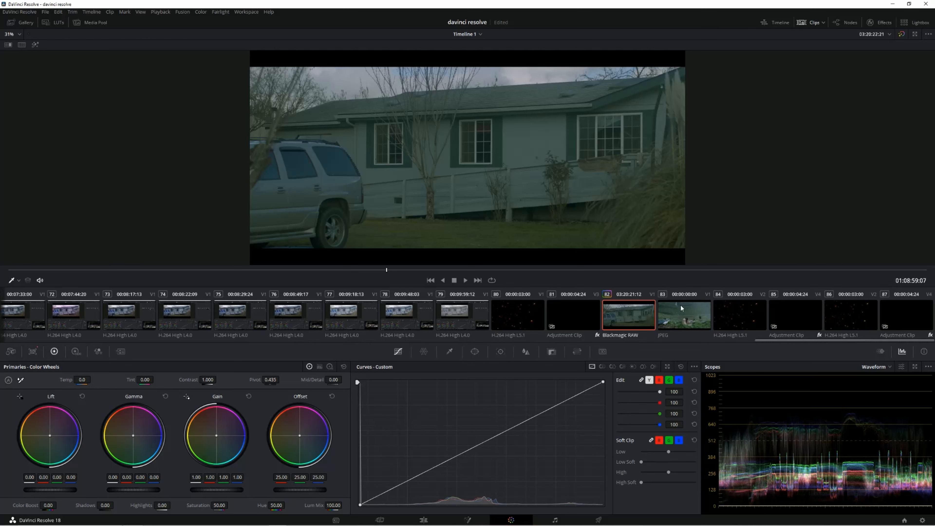
click(680, 316)
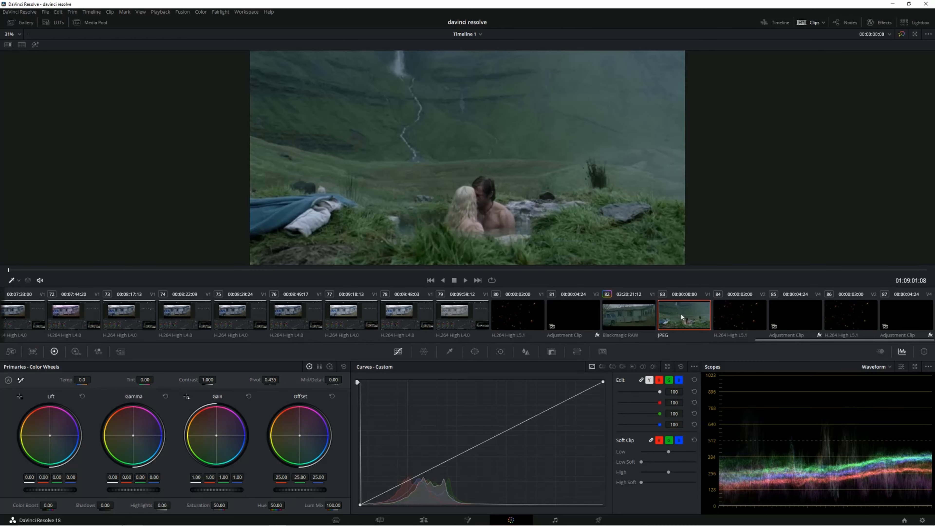
click(634, 313)
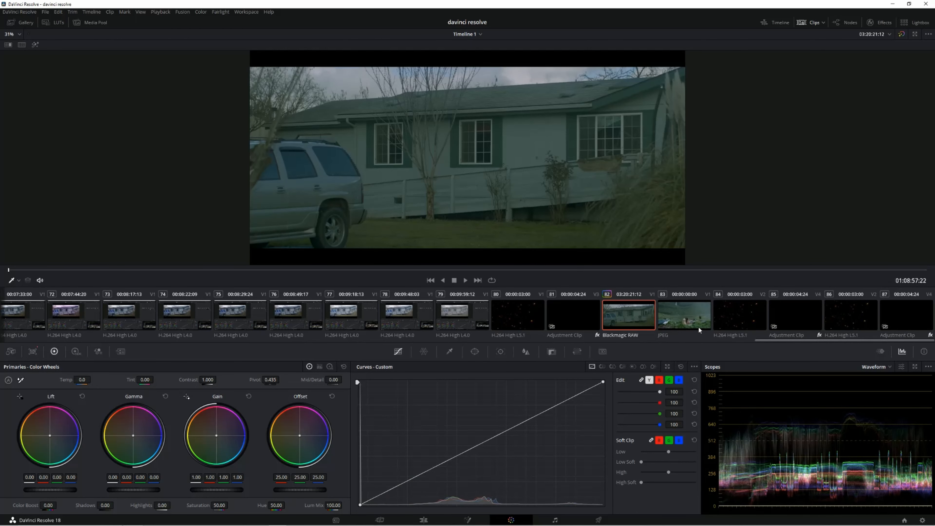
click(685, 316)
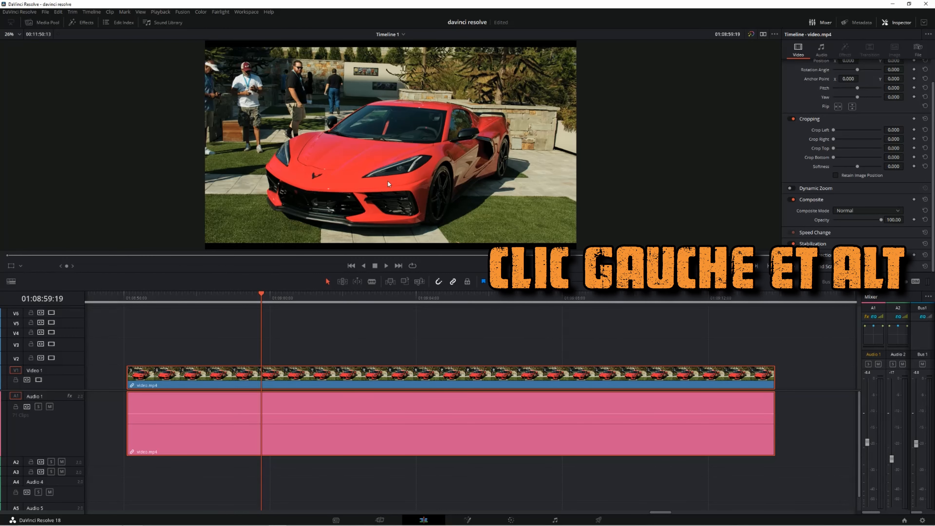
- Duplicate the video.mp4 car clip onto track V2, delete the extra copy on V3, and select the V2 copy
mouse_move(388, 373)
mouse_down()
mouse_move(384, 343)
mouse_move(384, 358)
mouse_up()
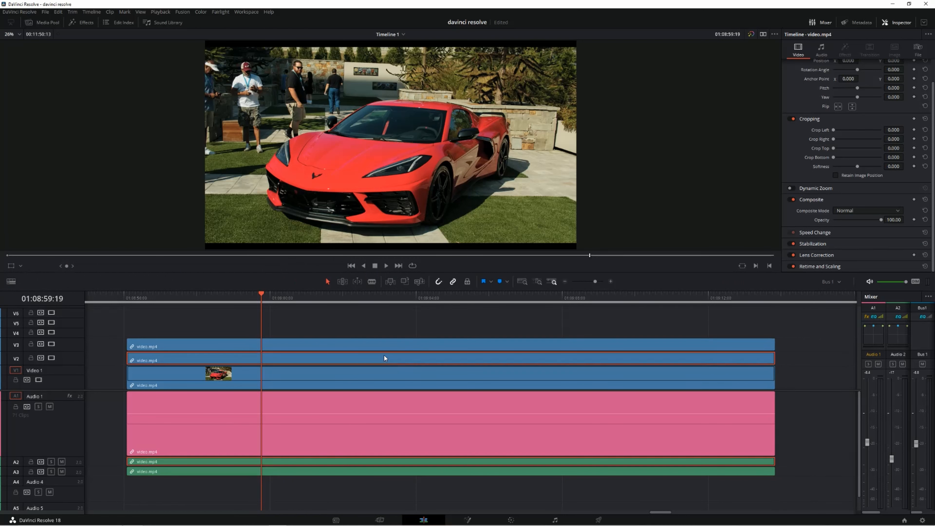
click(390, 341)
key(BackSpace)
click(349, 359)
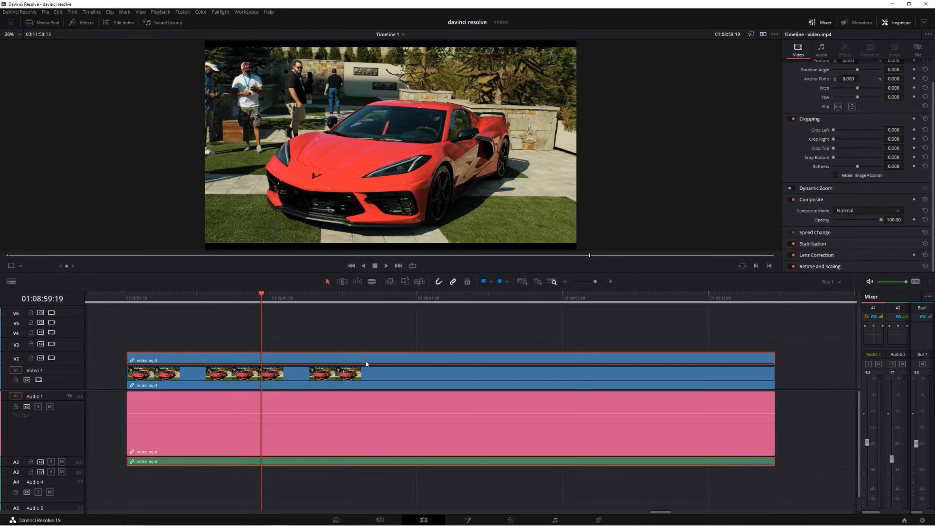
- Add a parallel node to the V2 car clip's grade and activate a Curve window on it
click(511, 519)
key(alt+p)
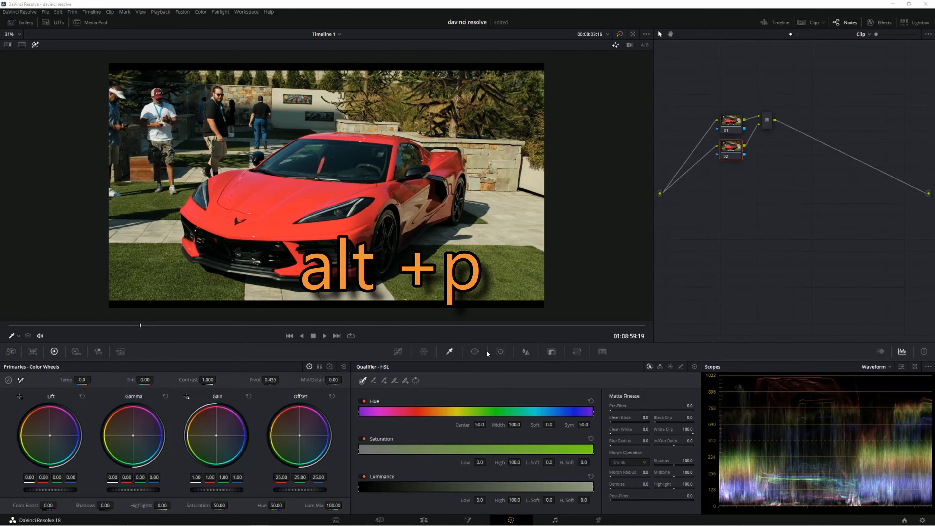
click(475, 352)
click(366, 457)
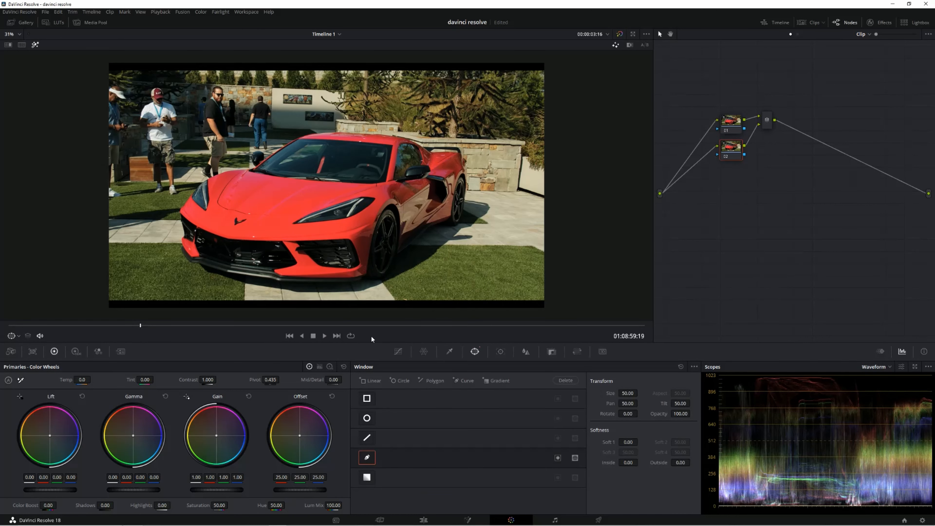
- Trace a closed Curve window around the whole car, following the front bumper, wheels, rear, roof, side mirror, hood and front corner
click(195, 265)
click(205, 268)
click(219, 273)
click(235, 278)
click(253, 281)
click(275, 285)
click(305, 289)
click(336, 290)
click(354, 289)
click(367, 284)
click(382, 281)
click(393, 275)
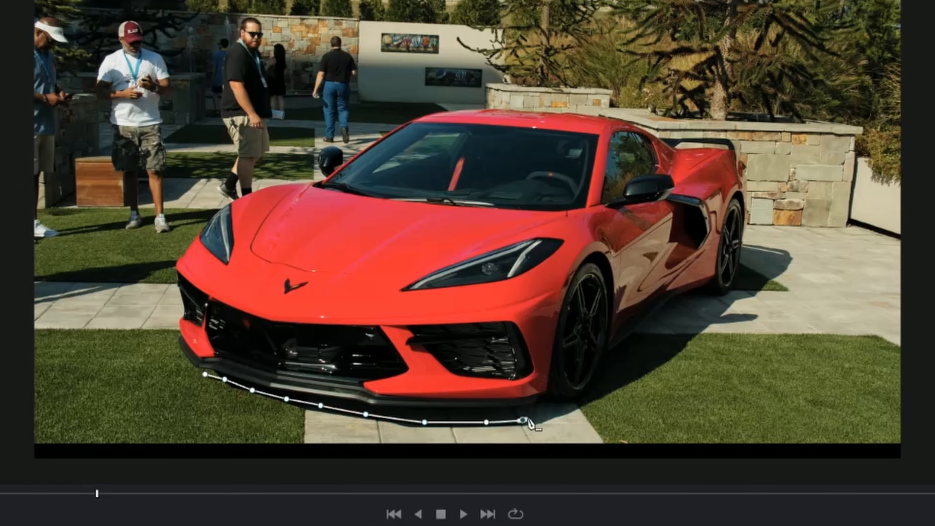
click(638, 360)
click(642, 348)
click(667, 324)
click(692, 315)
click(719, 306)
click(749, 289)
click(755, 260)
click(754, 223)
click(750, 190)
click(754, 168)
click(741, 143)
click(716, 134)
click(690, 133)
click(665, 133)
click(632, 121)
click(604, 114)
click(581, 111)
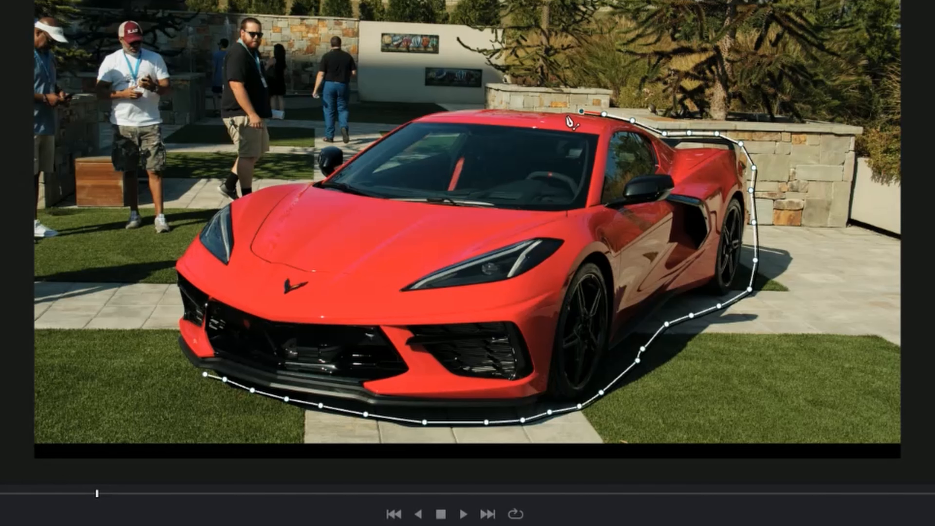
click(564, 107)
click(545, 108)
click(529, 105)
click(510, 106)
click(492, 106)
click(473, 105)
click(453, 107)
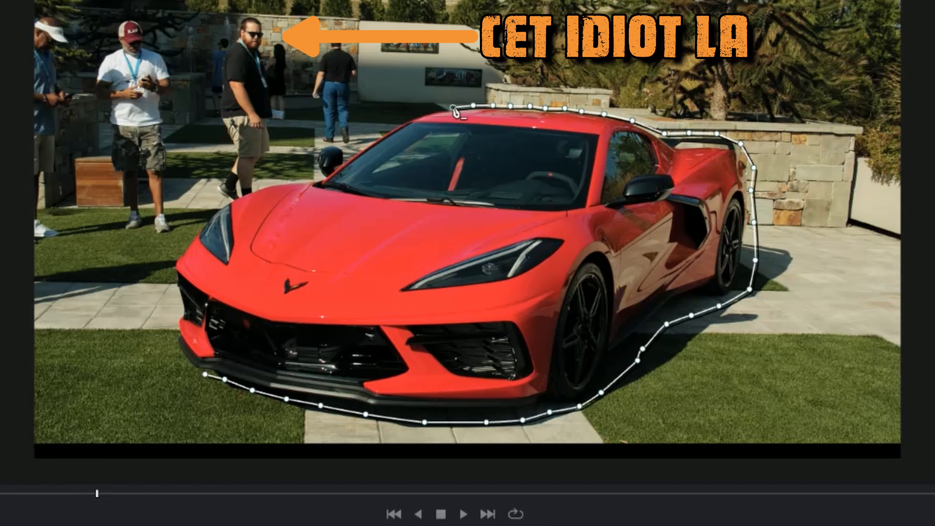
click(432, 111)
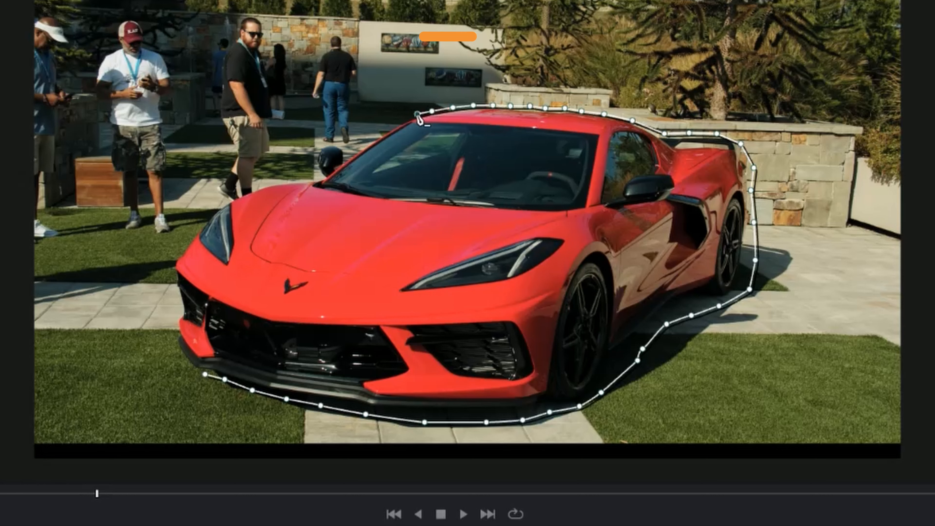
click(407, 118)
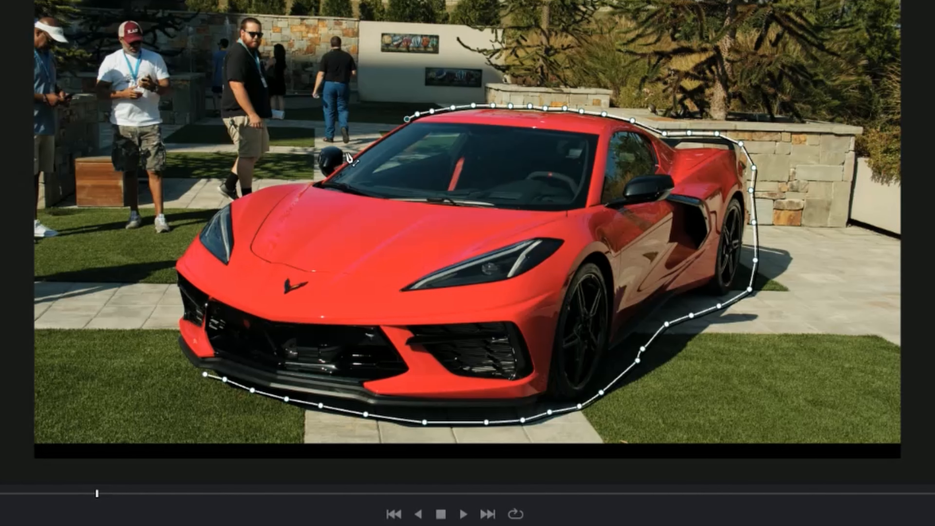
click(348, 155)
click(345, 147)
click(333, 145)
click(321, 144)
click(313, 150)
click(313, 160)
click(316, 167)
click(318, 174)
click(310, 178)
click(292, 179)
click(280, 180)
click(269, 181)
click(256, 185)
click(243, 192)
click(229, 198)
click(179, 251)
click(176, 256)
click(170, 264)
click(170, 273)
click(172, 286)
click(173, 291)
click(174, 302)
click(172, 307)
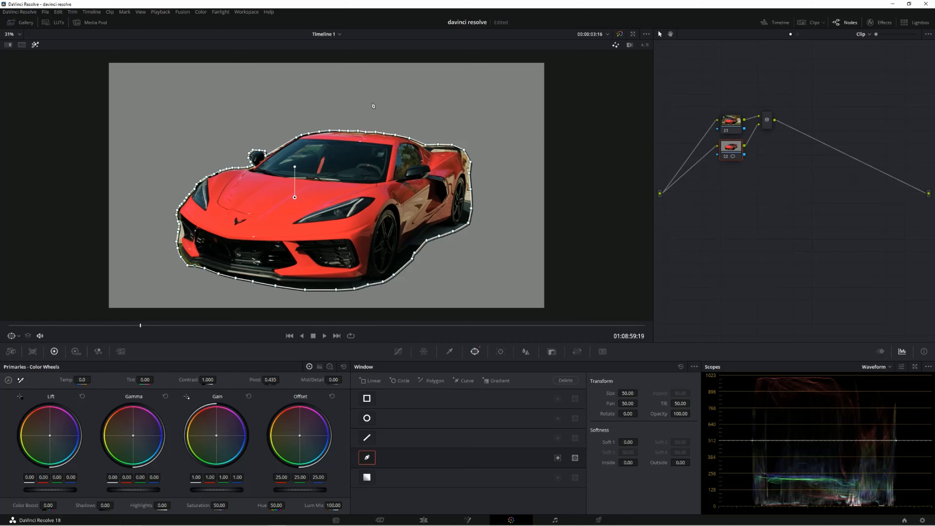
- Bring up the HSL Qualifier and toggle Highlight to compare the full frame with the windowed car, leaving Highlight on
click(449, 352)
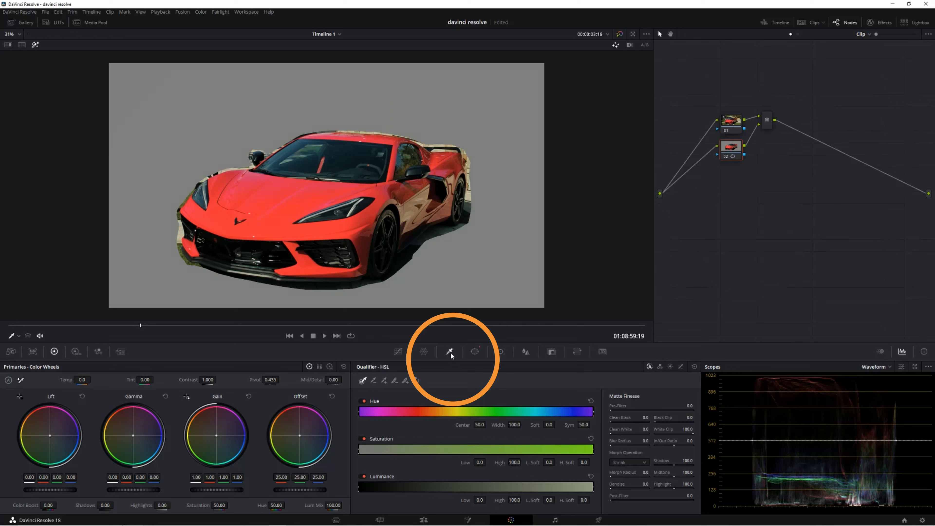
click(35, 45)
click(35, 45)
click(35, 45)
click(35, 45)
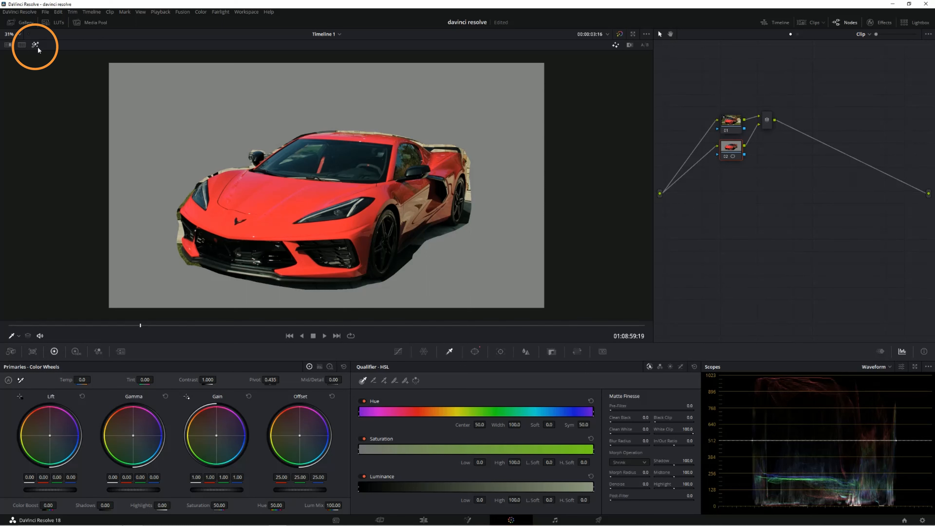
click(36, 45)
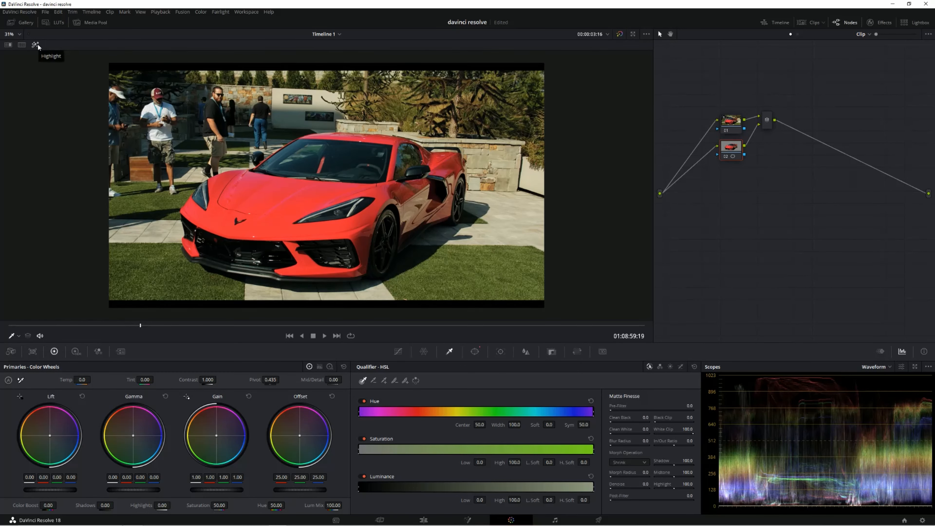
click(36, 45)
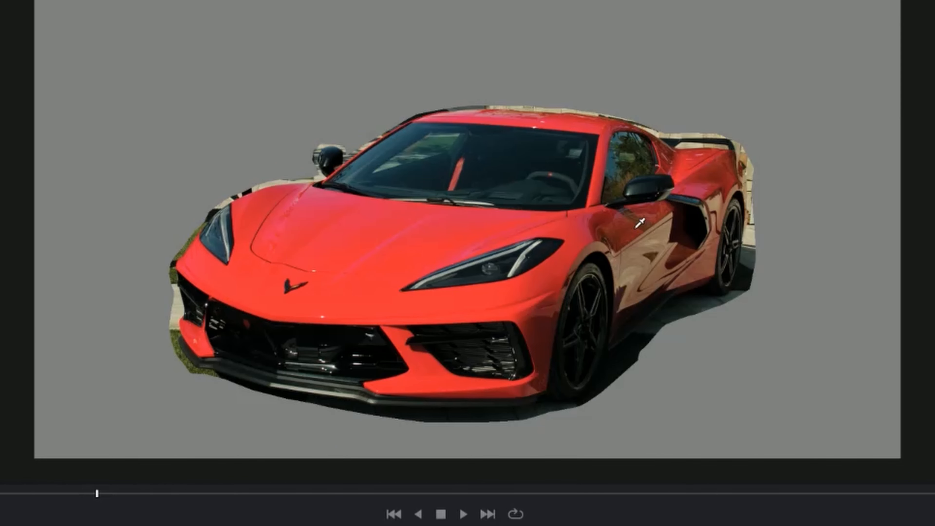
- Sample the paint and reflections on the car's side with the Qualifier picker, and subtract a tone at the panel's lower edge
click(640, 222)
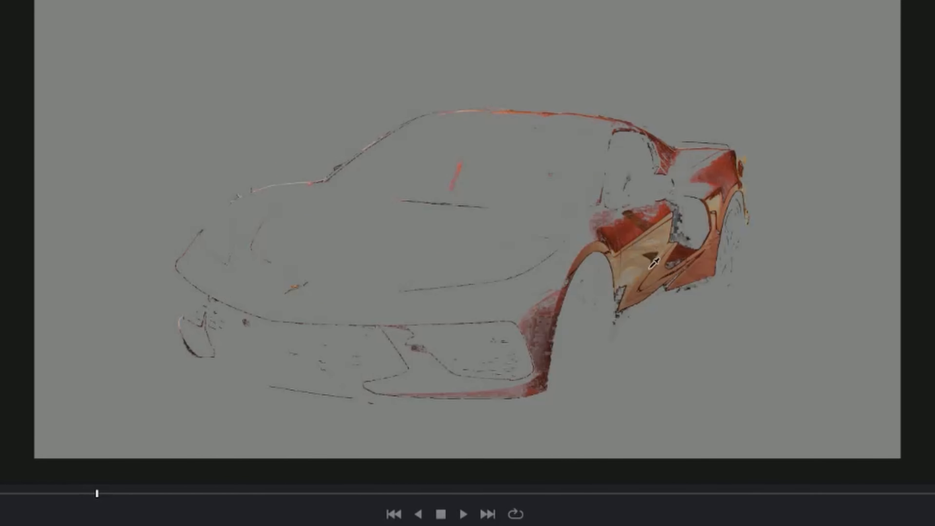
drag(641, 273, 627, 286)
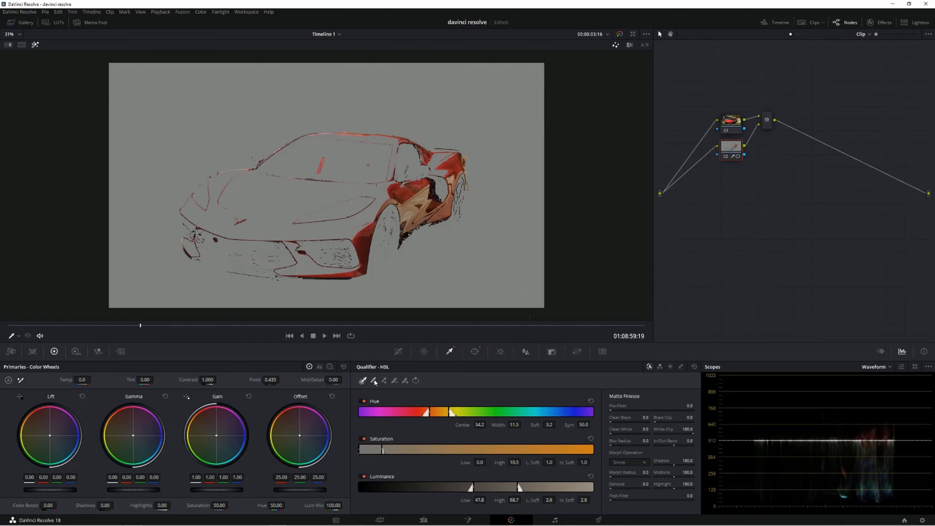
click(374, 381)
click(409, 234)
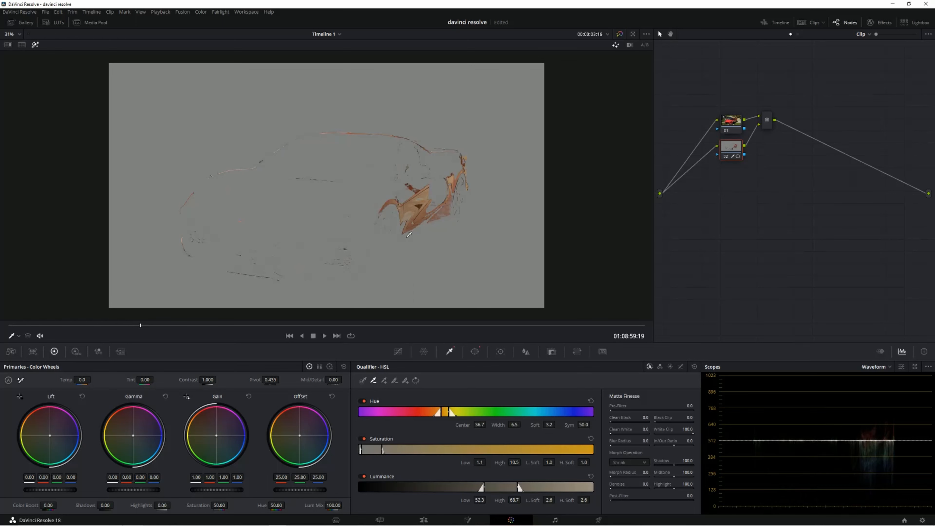
- Add the red hood tones to the Qualifier selection and toggle Highlight off to check against the full picture
click(384, 381)
mouse_move(233, 194)
mouse_down()
mouse_move(260, 209)
mouse_move(285, 199)
mouse_up()
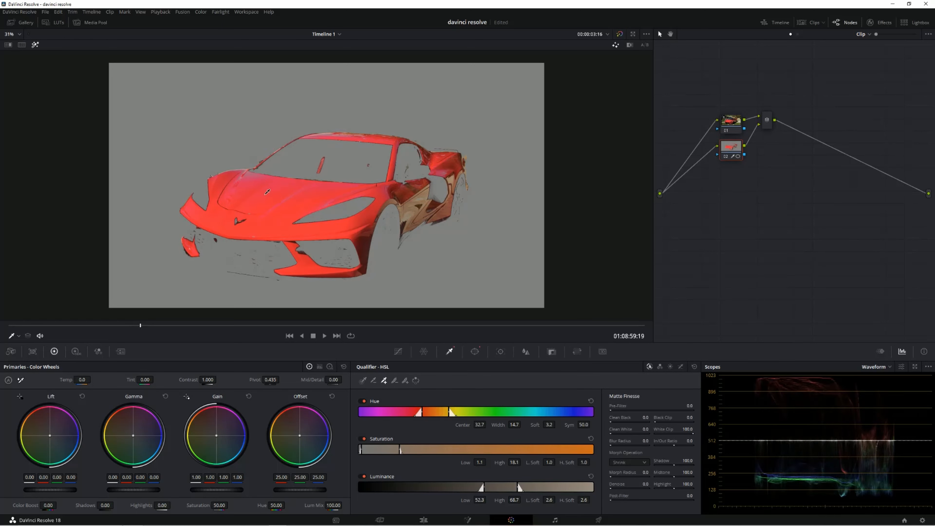
right_click(281, 210)
click(275, 200)
click(35, 45)
click(36, 45)
click(35, 45)
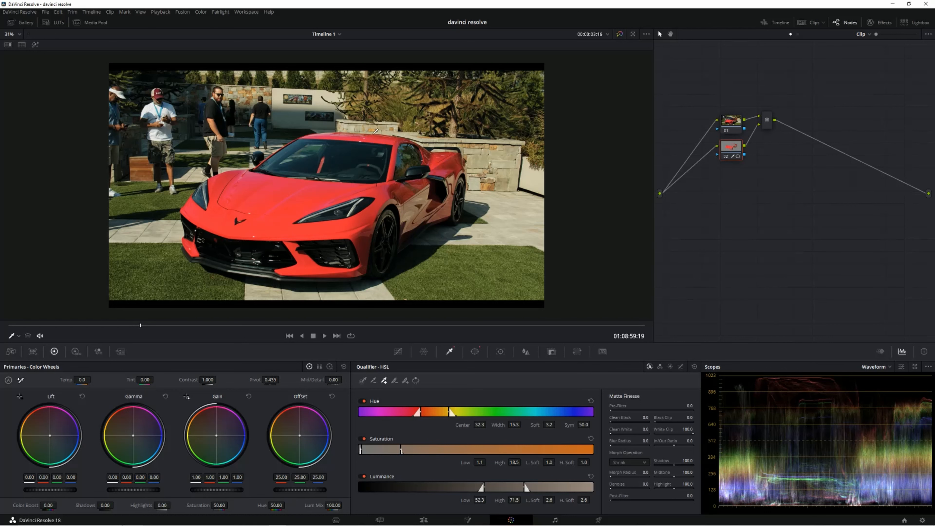
- With Highlight on, set the Hue of the isolated car paint to 100 and return to the Edit page
click(35, 45)
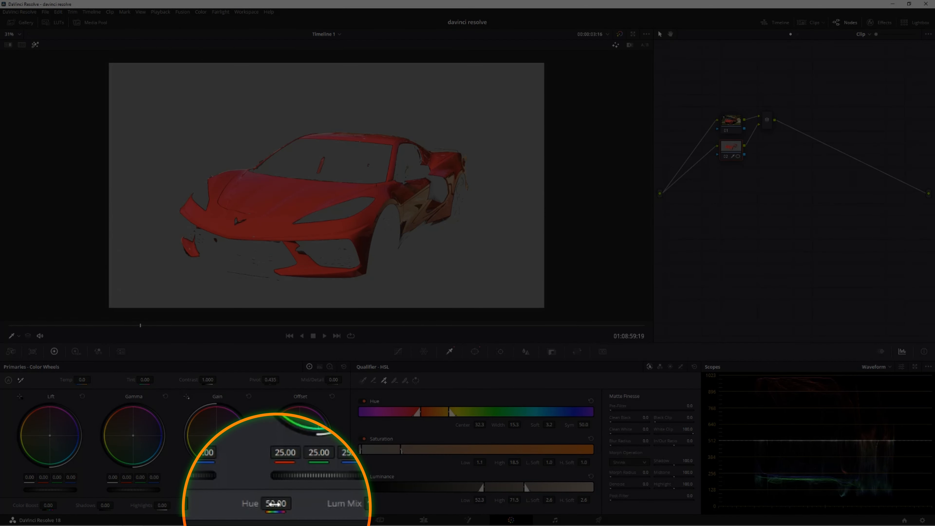
drag(276, 504, 287, 504)
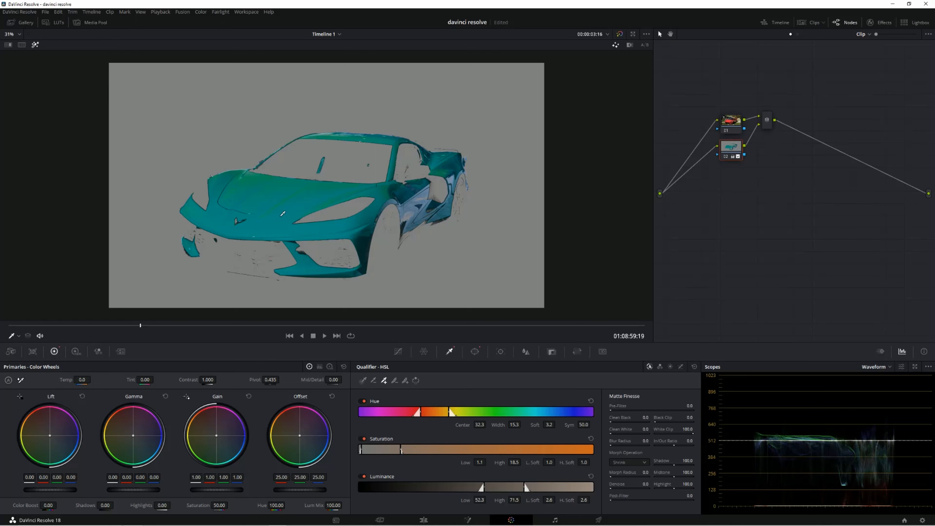
click(423, 521)
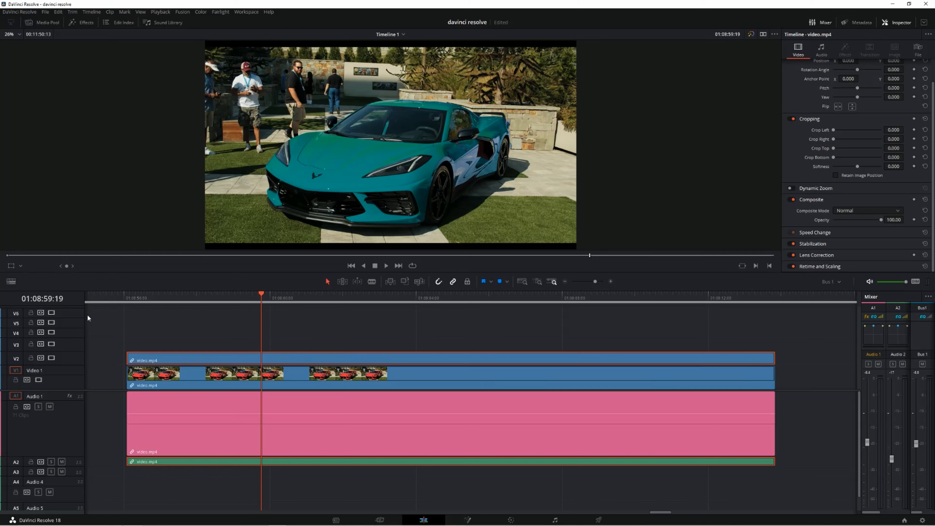
- Add a Crop Left keyframe at 0 on the first frame of the V2 car clip and save the project
click(129, 294)
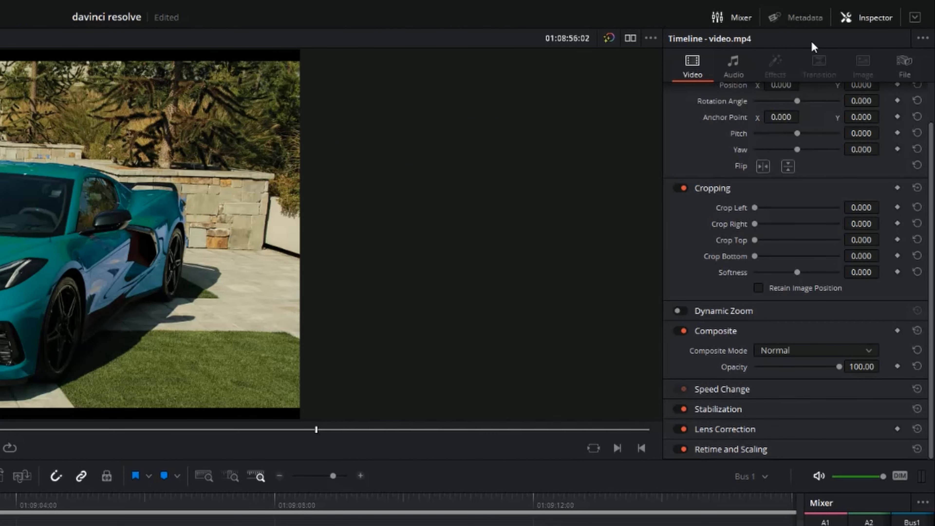
scroll(735, 62, up, 2)
click(869, 17)
click(869, 17)
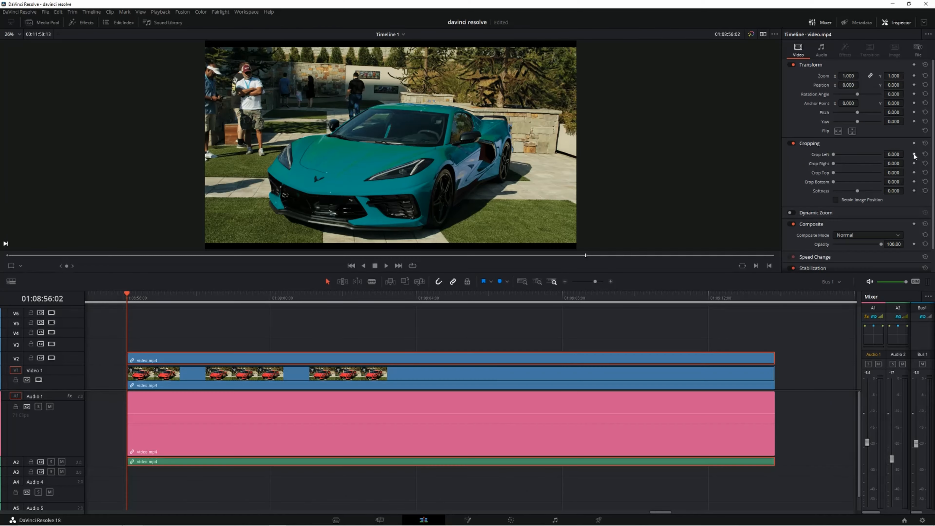
click(914, 154)
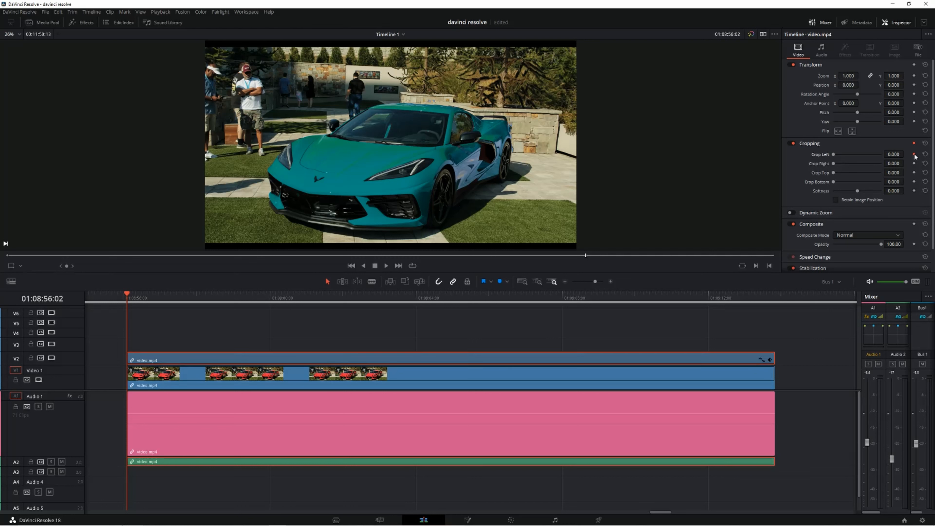
key(ctrl+s)
- At 01:08:58:07 set the V2 clip's Crop Left to 1920 and its crop Softness to 46.560, and play the wipe from the start
drag(127, 294, 207, 297)
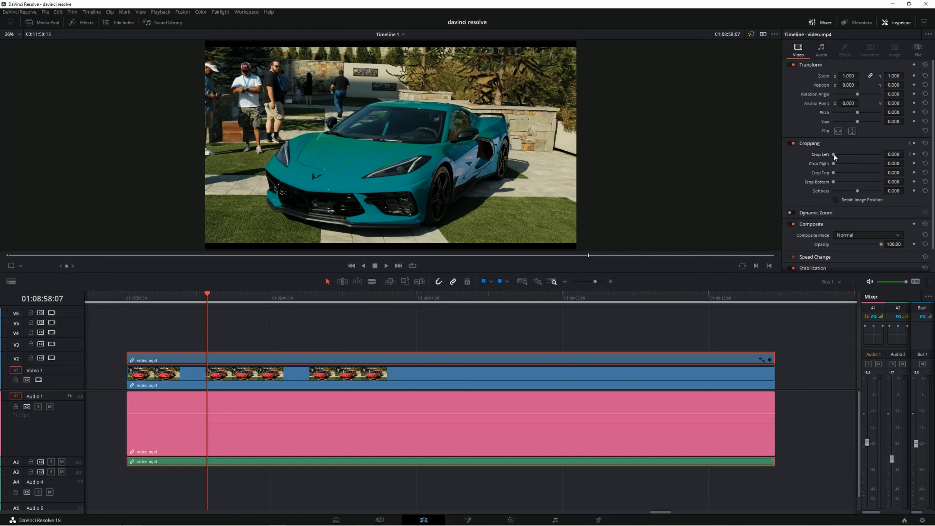
drag(833, 155, 874, 159)
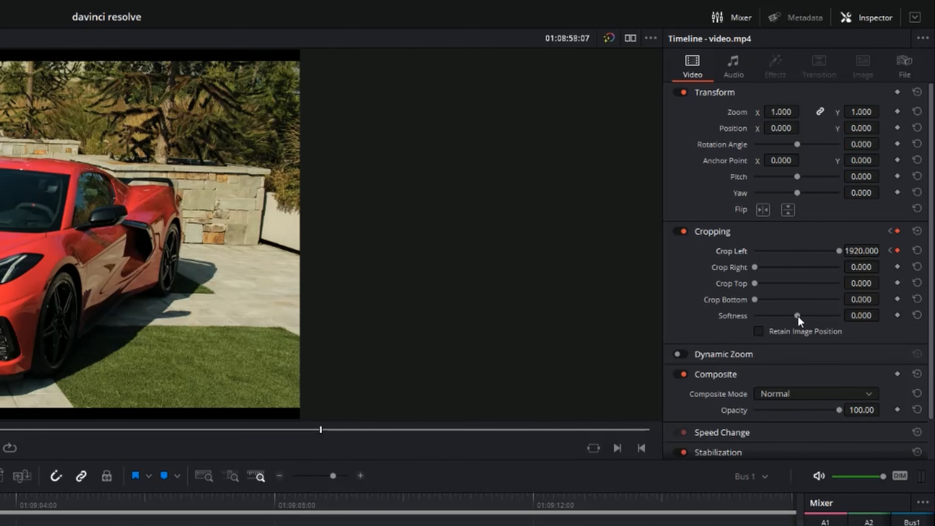
drag(798, 317, 817, 317)
key(Up)
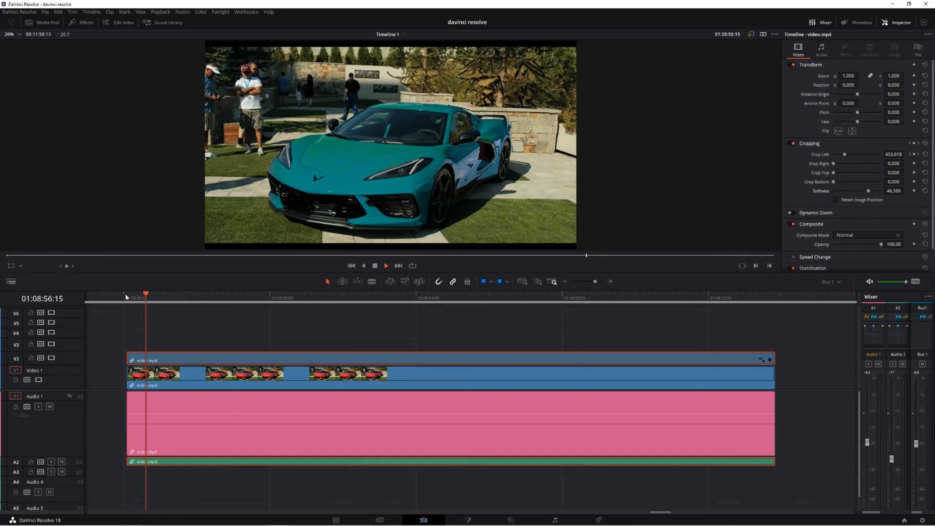
key(space)
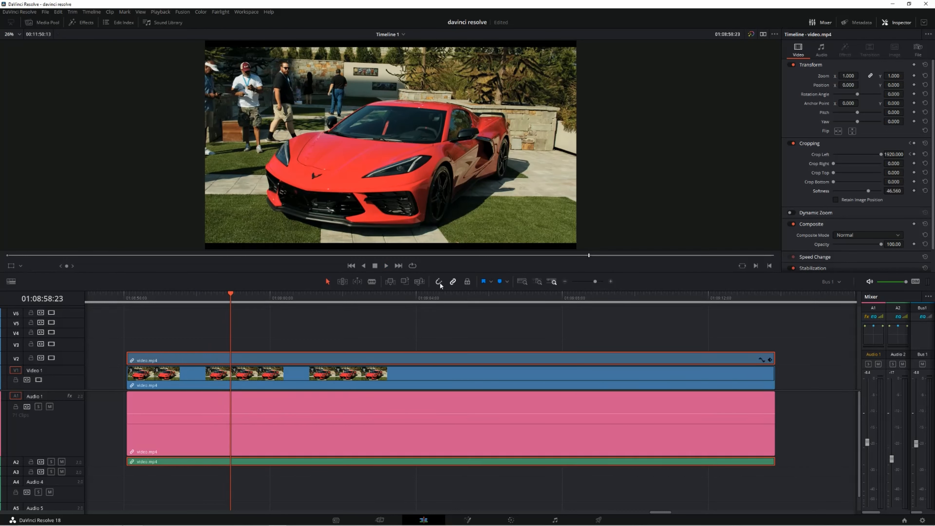
- Midway through the wipe at 01:08:57:05, set the crop Softness to 78.630 and scrub from the clip's start to review it
drag(126, 295, 168, 303)
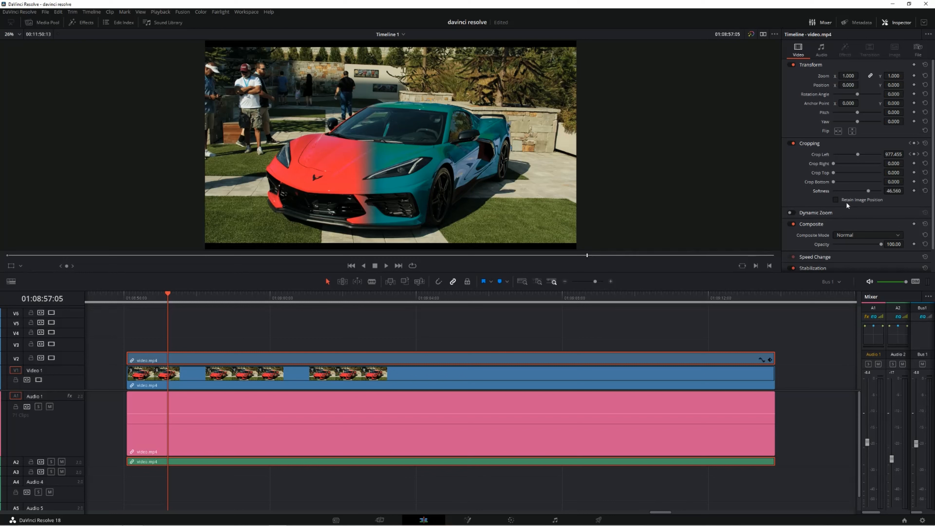
drag(870, 193, 874, 193)
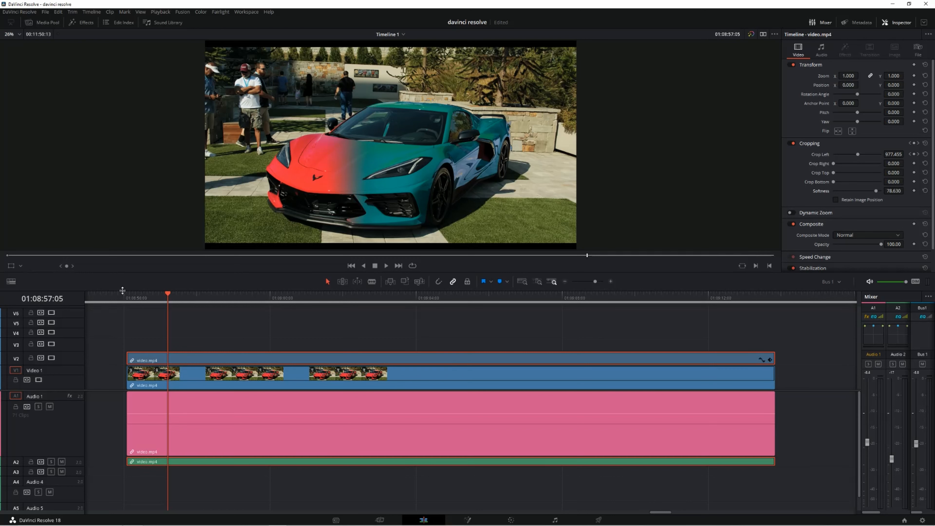
click(127, 295)
drag(128, 295, 597, 328)
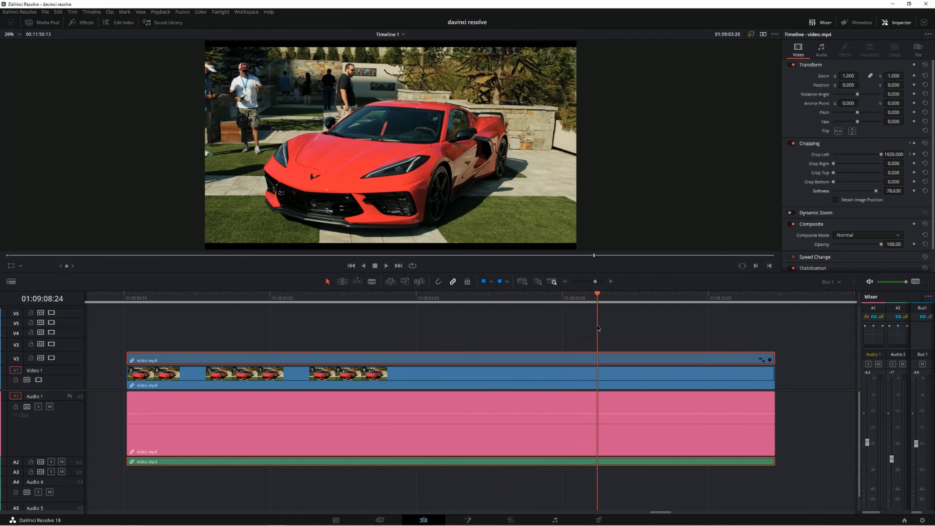